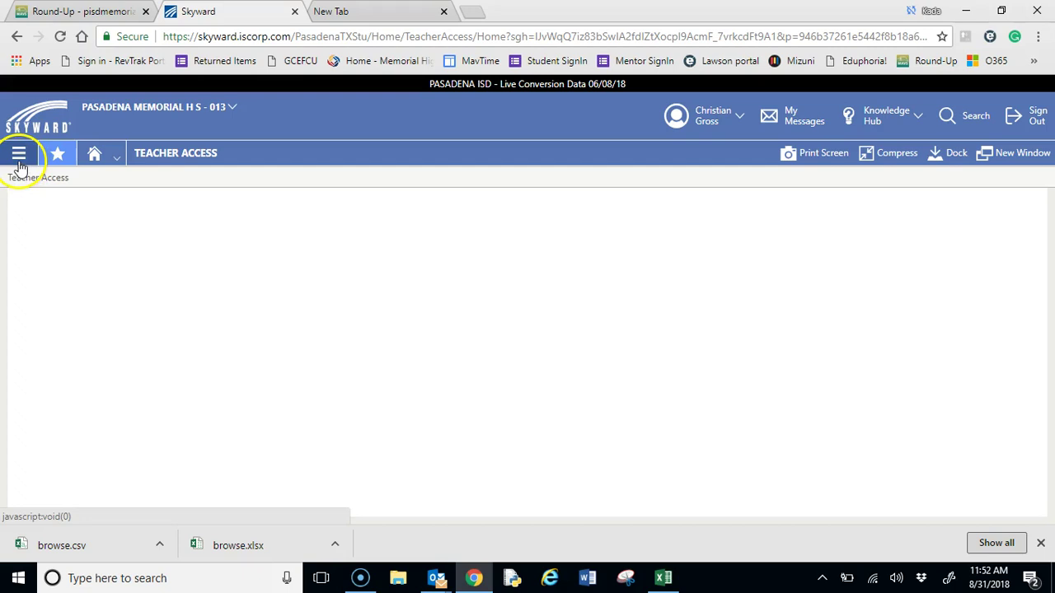
# Open the gradebook and go through its class list to the gradesheet for ART 1 A, section 04, Period 1.
pyautogui.click(19, 155)
pyautogui.moveTo(57, 279); pyautogui.dragTo(180, 276)
pyautogui.click(182, 279)
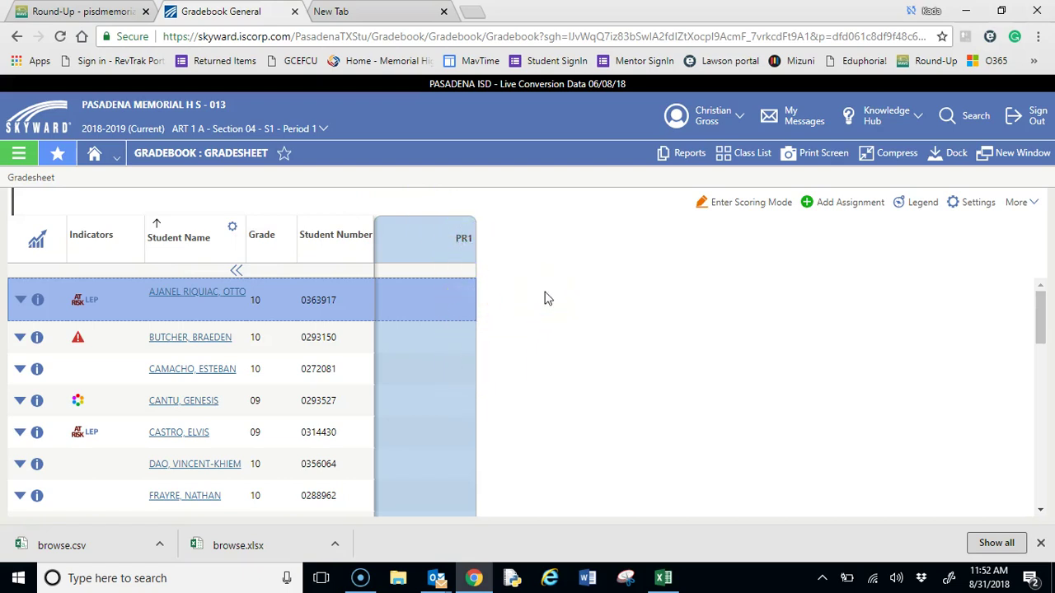
pyautogui.click(748, 152)
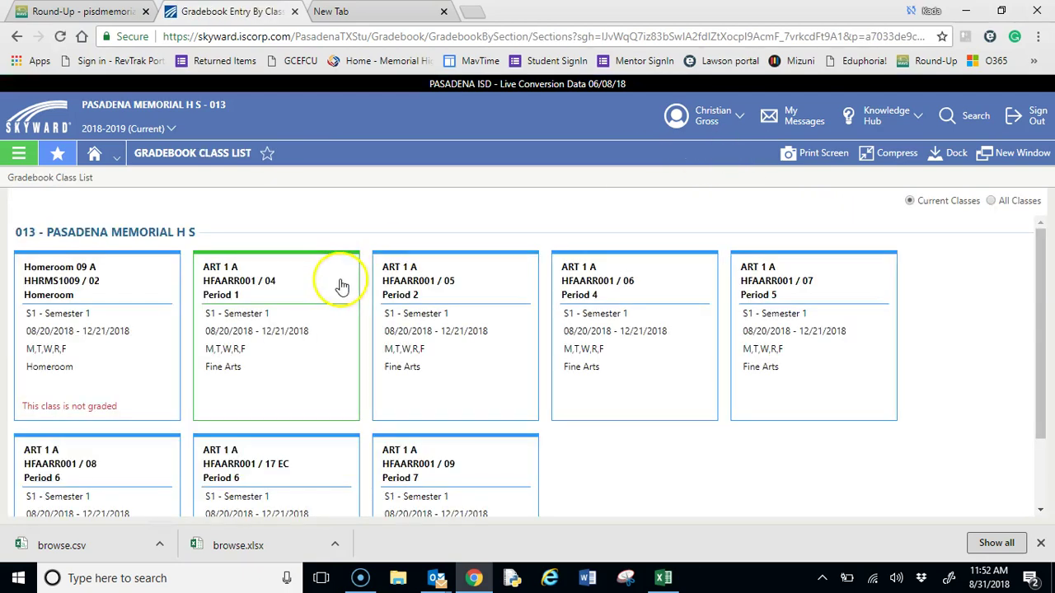
pyautogui.click(278, 333)
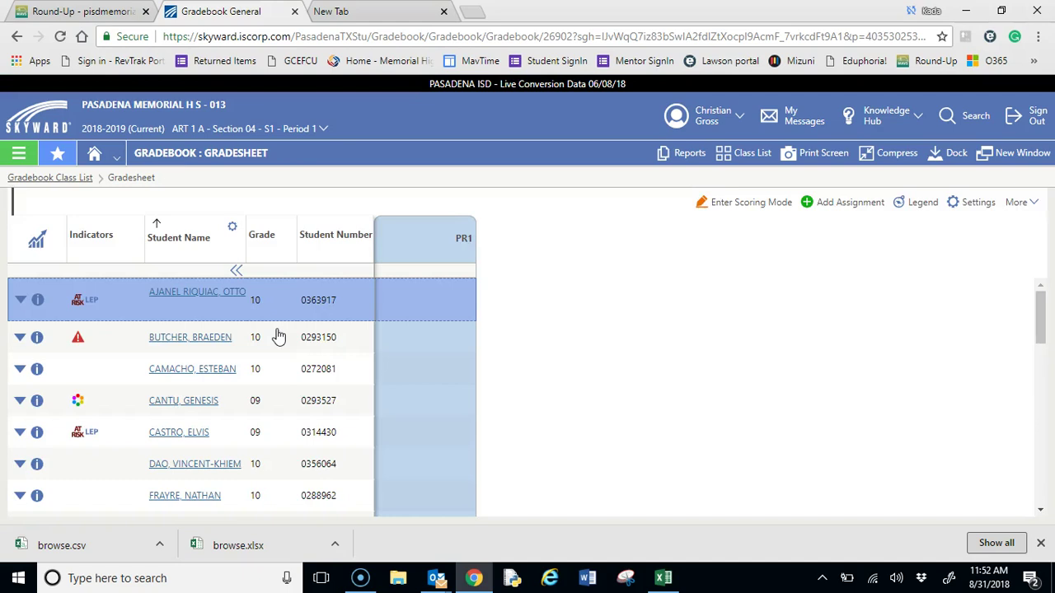
# View the grade and assignment columns in the gradebook settings, and return to the gradesheet.
pyautogui.click(981, 205)
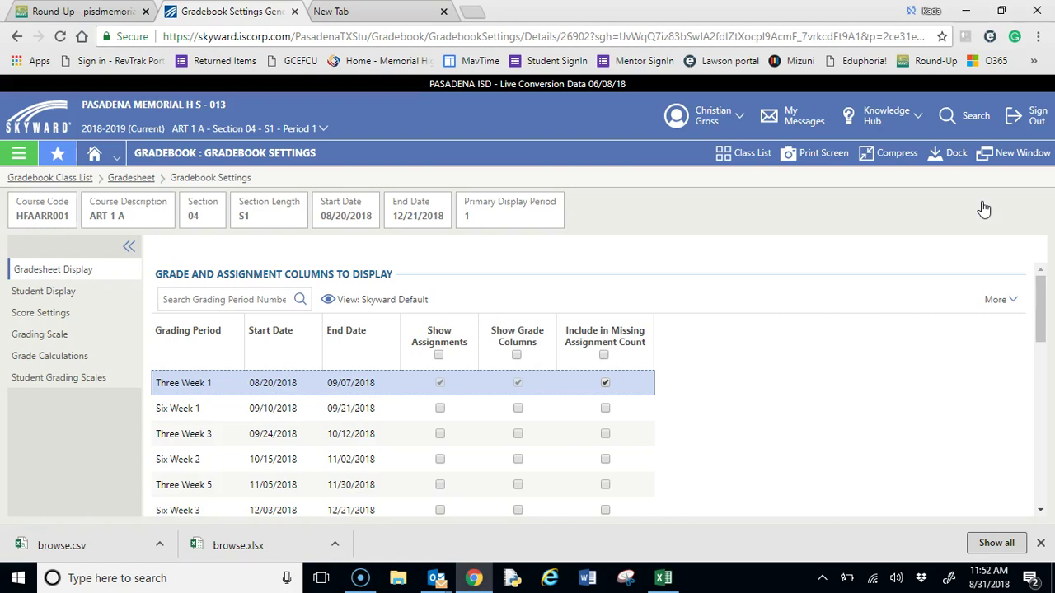
pyautogui.moveTo(1040, 306); pyautogui.dragTo(1039, 325)
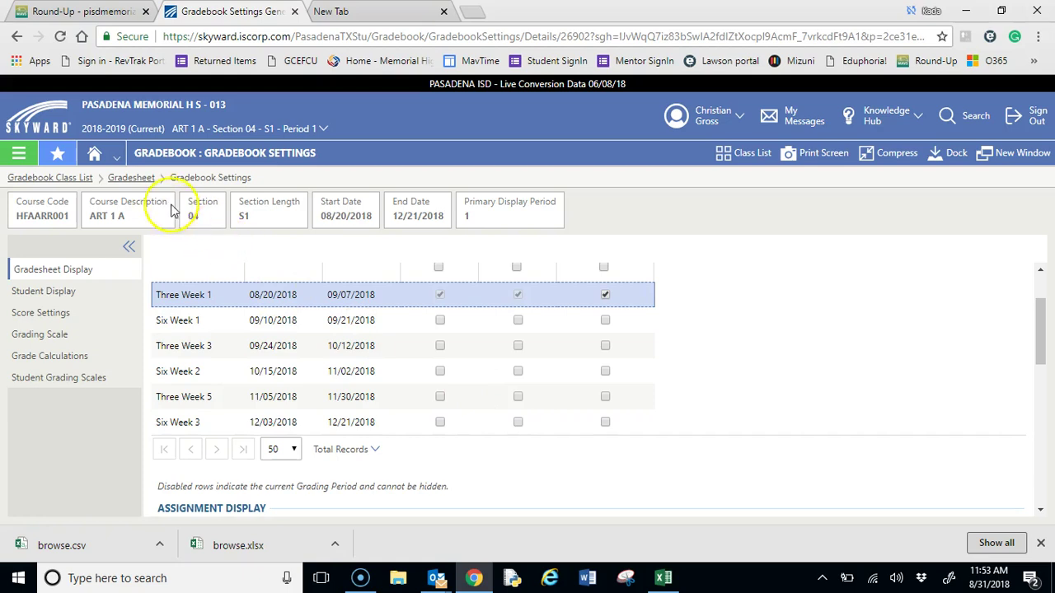
pyautogui.click(144, 181)
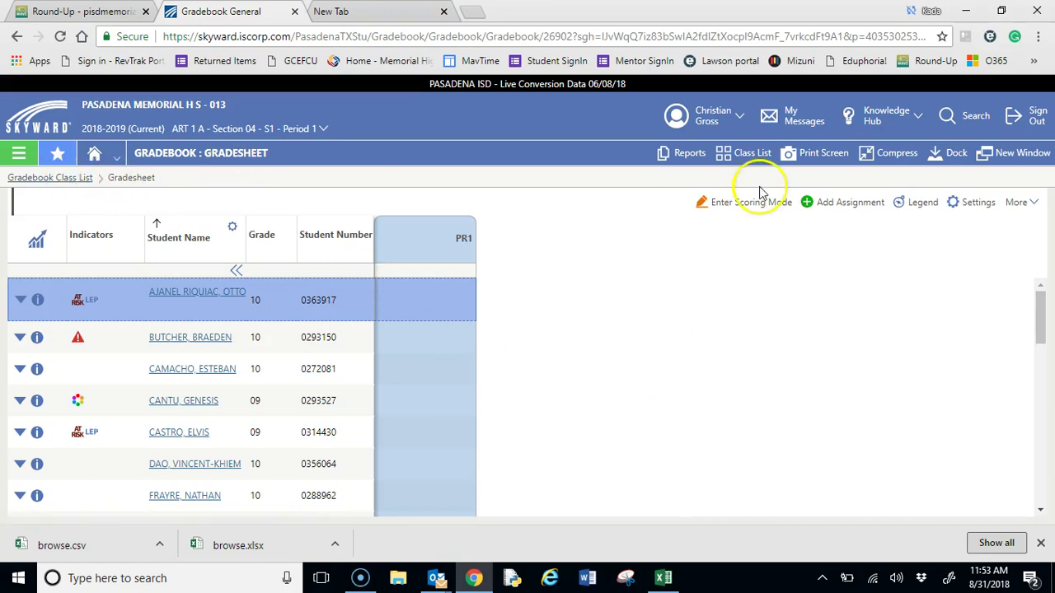
# In the gradebook settings' Gradesheet Display, enable Display Assignment Attendance Indicator and leave category colors shown on assignments.
pyautogui.click(972, 206)
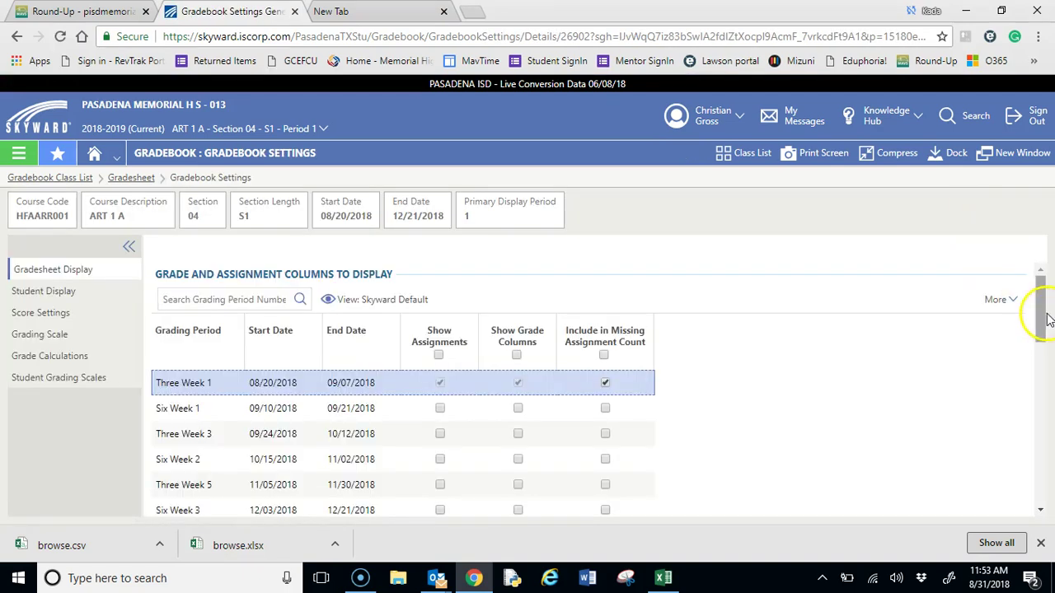
pyautogui.moveTo(1041, 323); pyautogui.dragTo(1045, 397)
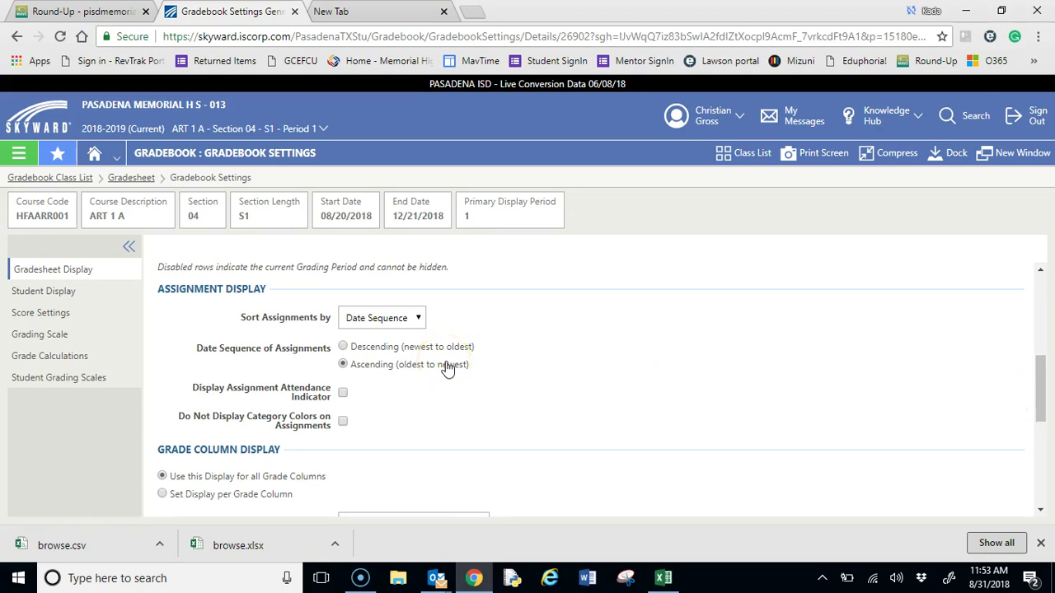
pyautogui.click(510, 375)
pyautogui.click(343, 397)
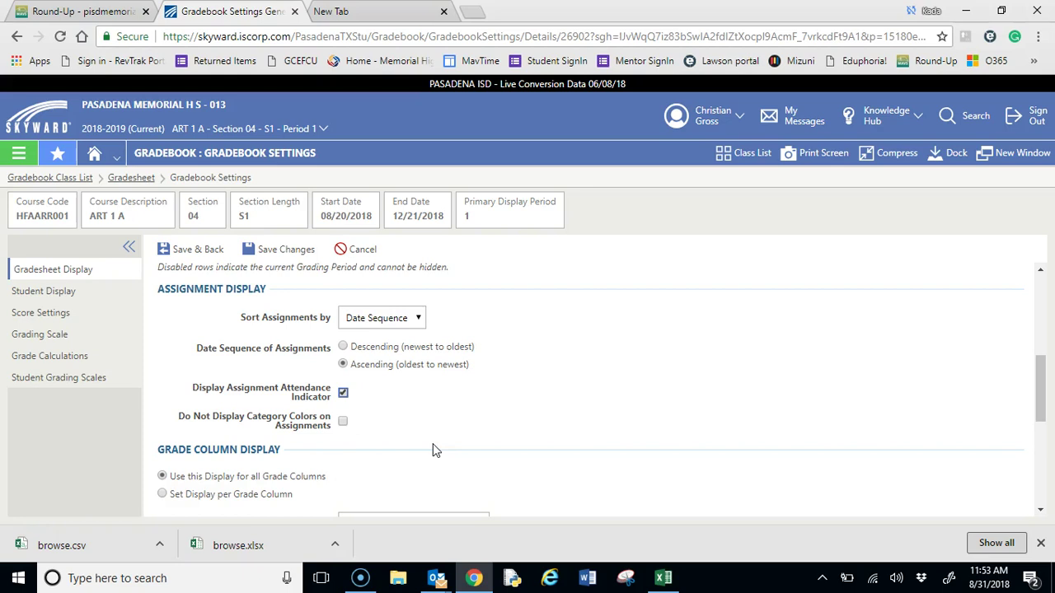
pyautogui.click(343, 422)
pyautogui.click(344, 424)
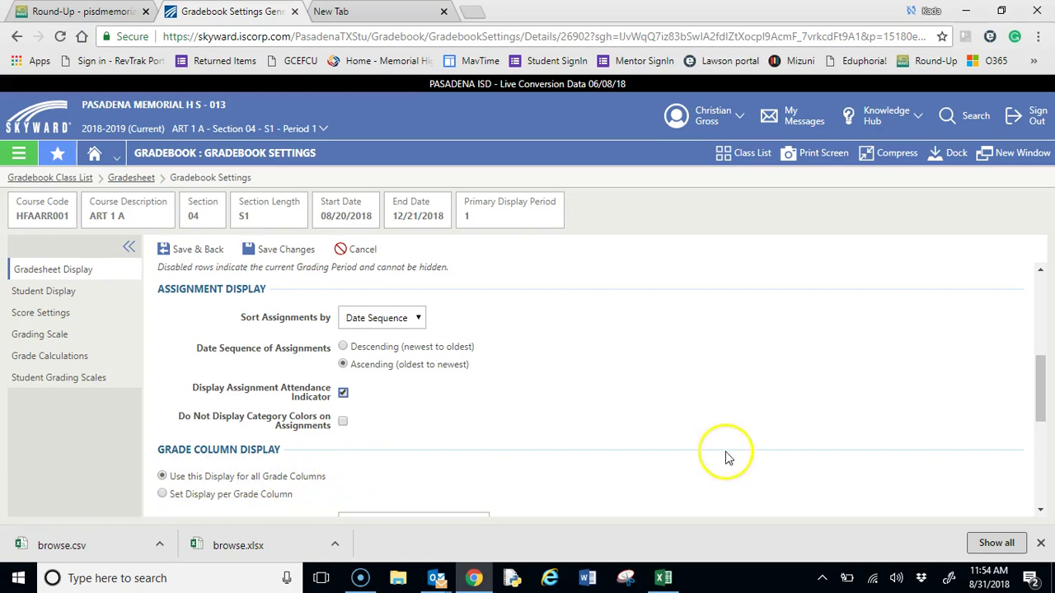
# Review the grade column, displayed fields and grade average options of the Gradesheet Display, and save the changes.
pyautogui.moveTo(1042, 420); pyautogui.dragTo(1044, 443)
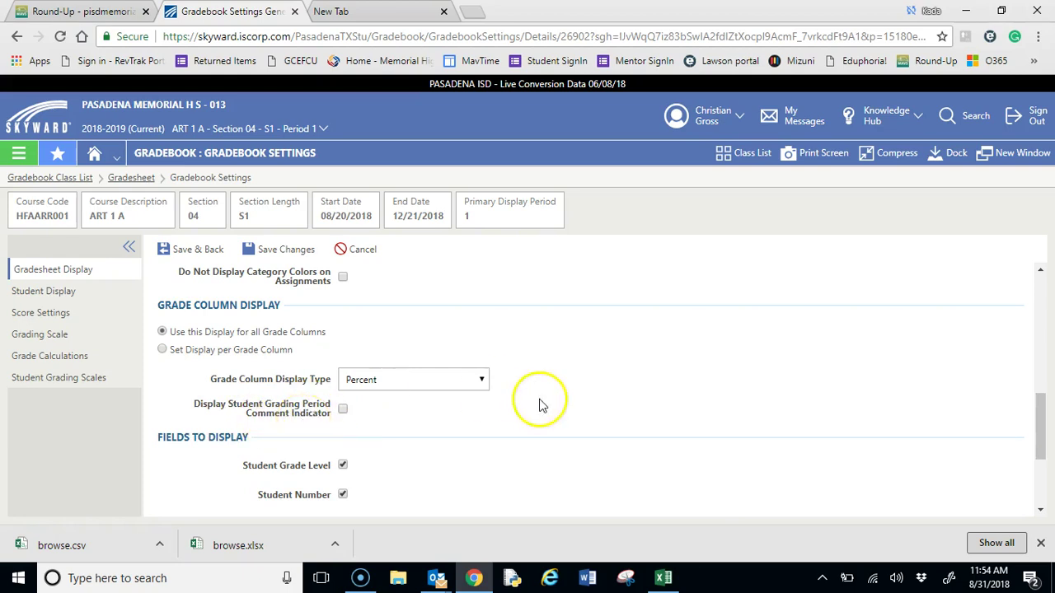
pyautogui.moveTo(1040, 416); pyautogui.dragTo(1045, 466)
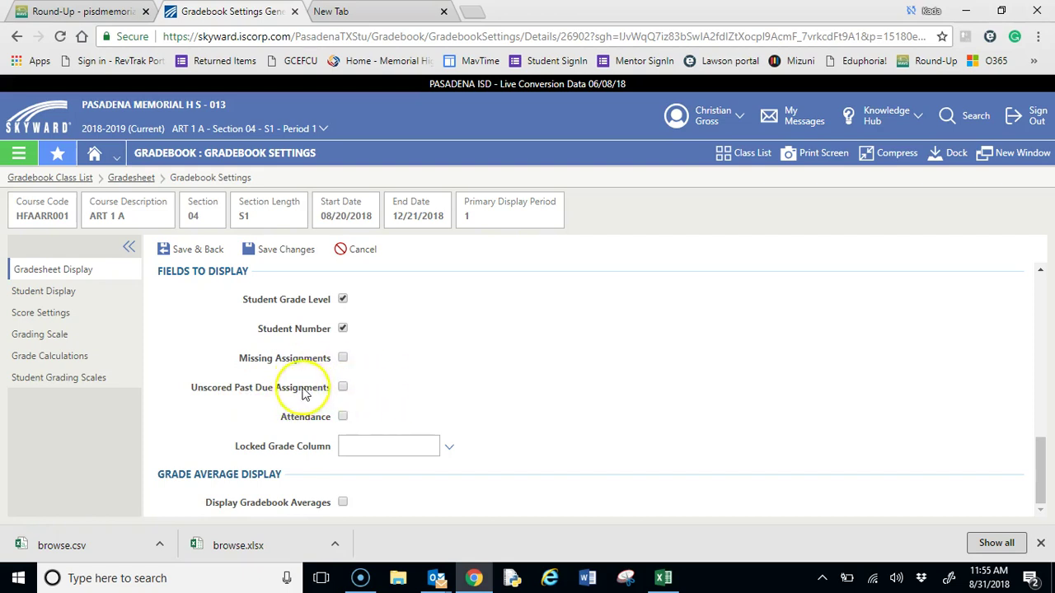
pyautogui.click(322, 419)
pyautogui.moveTo(322, 420); pyautogui.dragTo(358, 422)
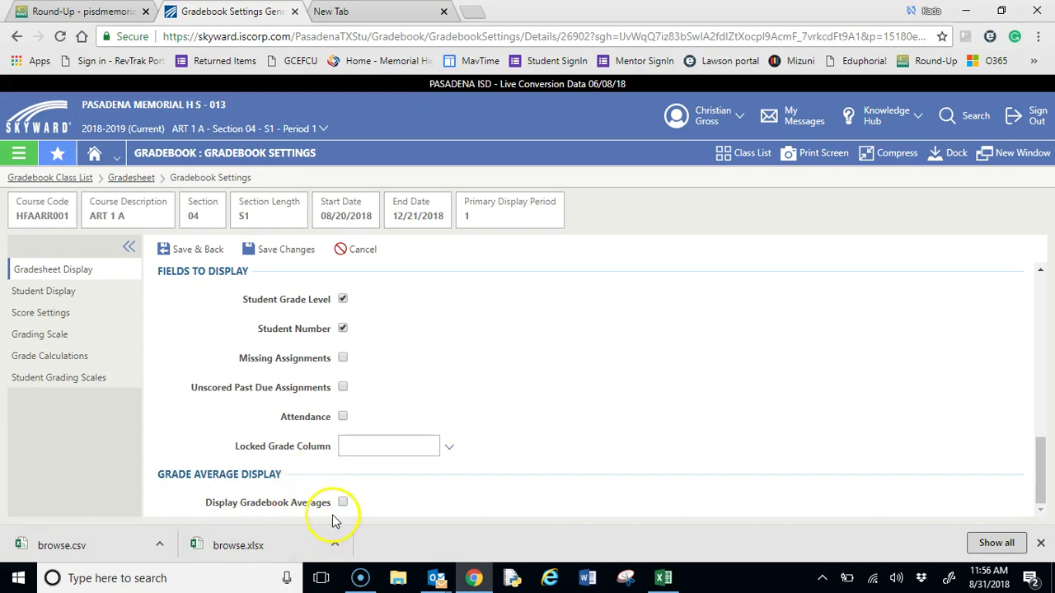
pyautogui.click(283, 251)
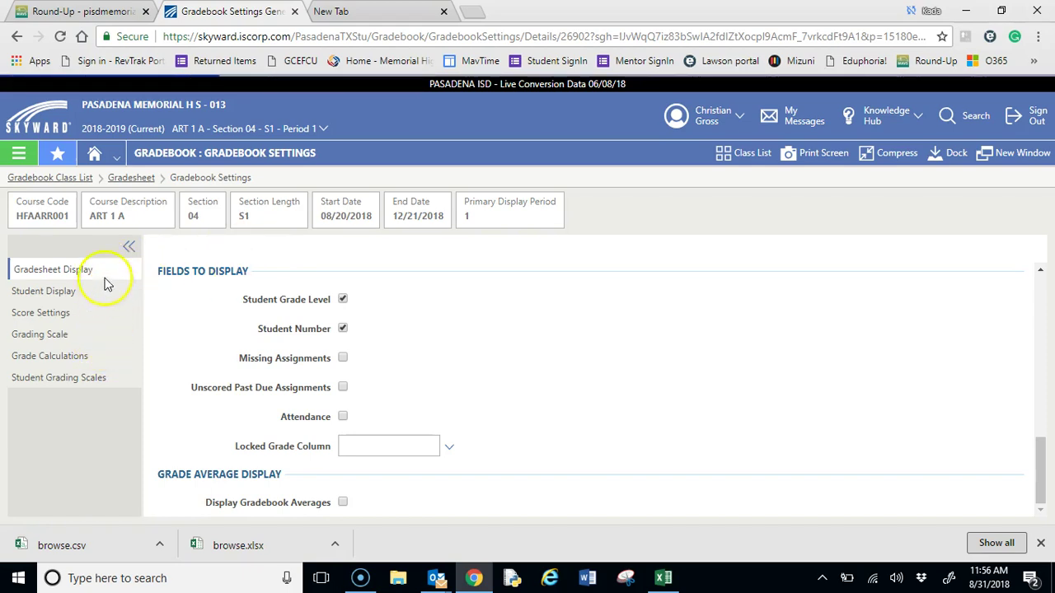
pyautogui.click(106, 309)
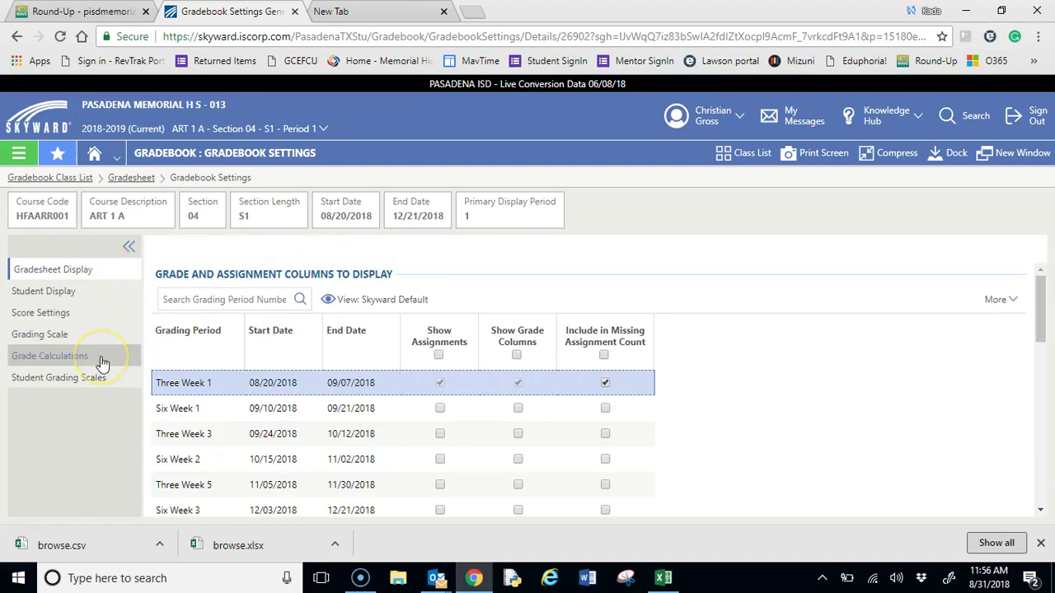
# Open the Student Display settings and view the available student name formats.
pyautogui.click(76, 295)
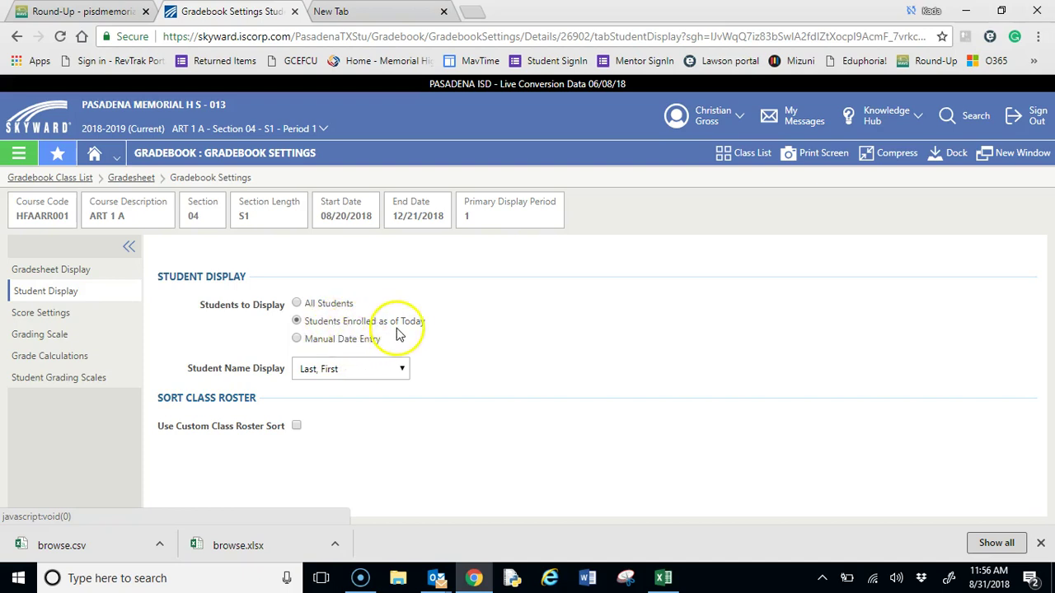
pyautogui.click(402, 370)
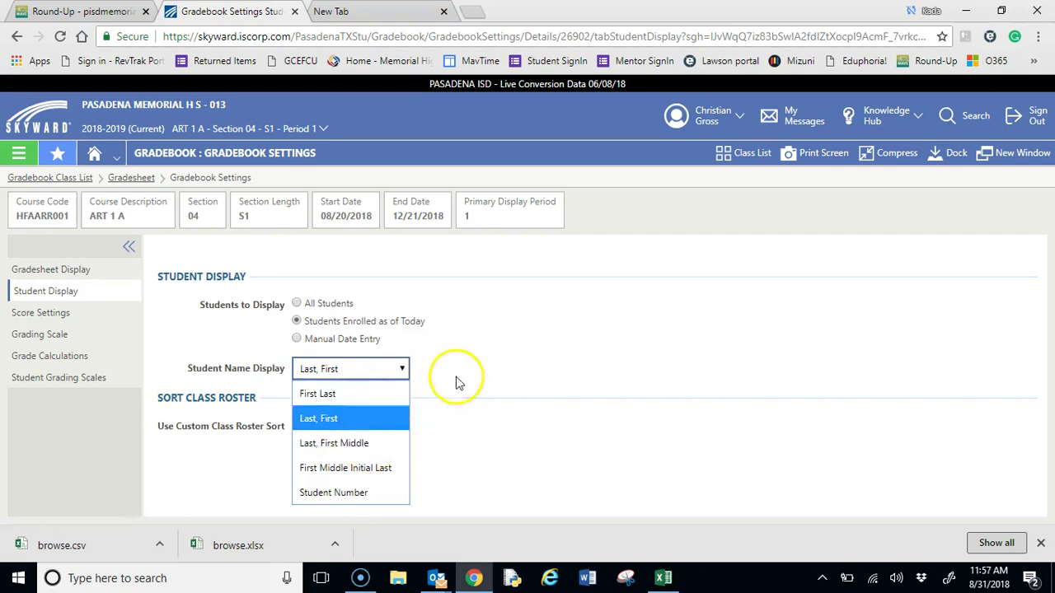
pyautogui.click(489, 357)
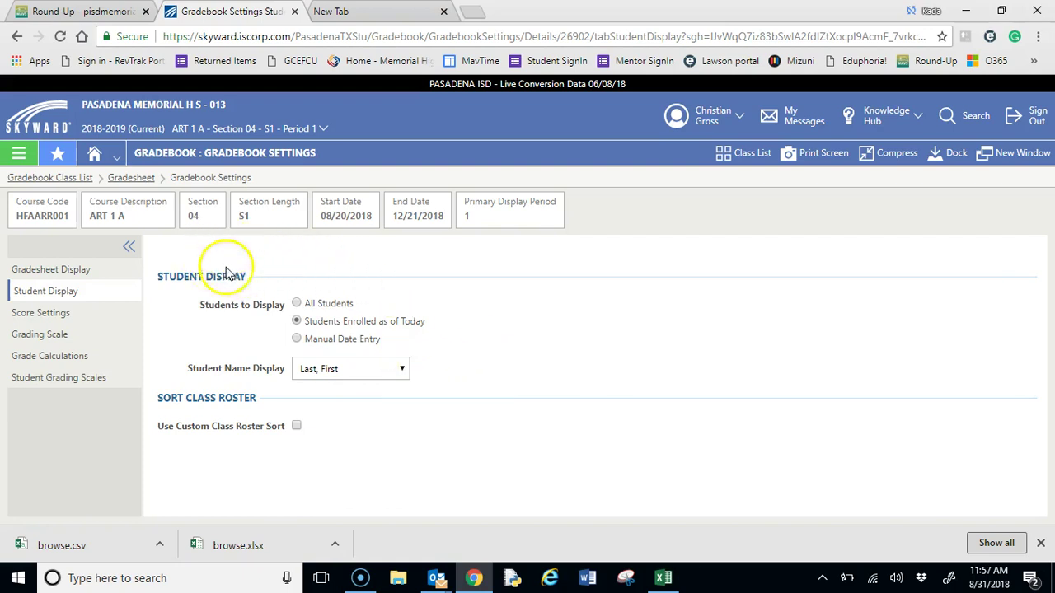
# Try the Last, First Middle format for the student name display and restore Last, First.
pyautogui.click(402, 369)
pyautogui.click(374, 443)
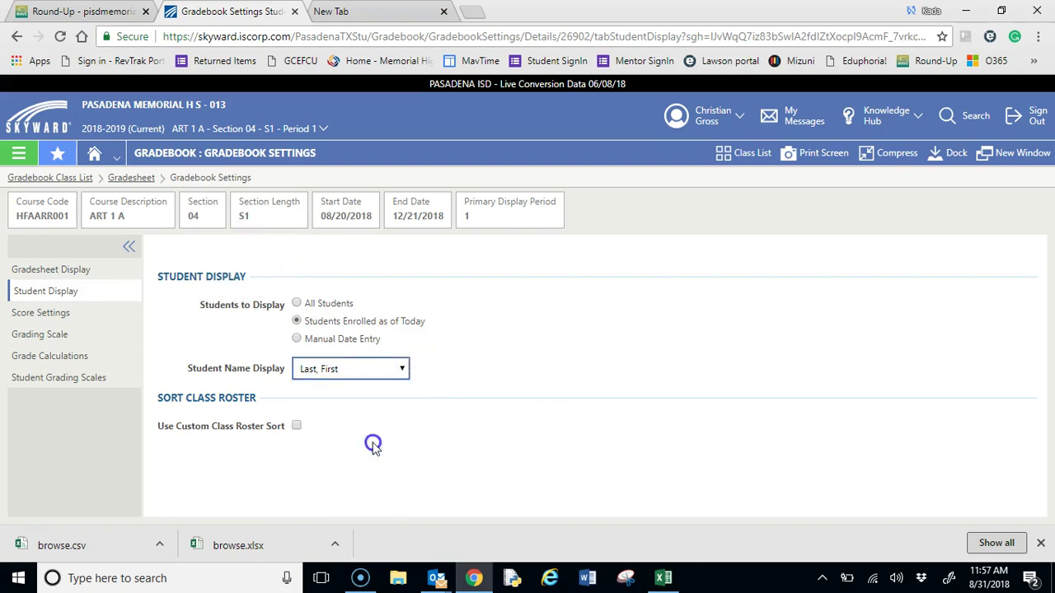
pyautogui.click(373, 375)
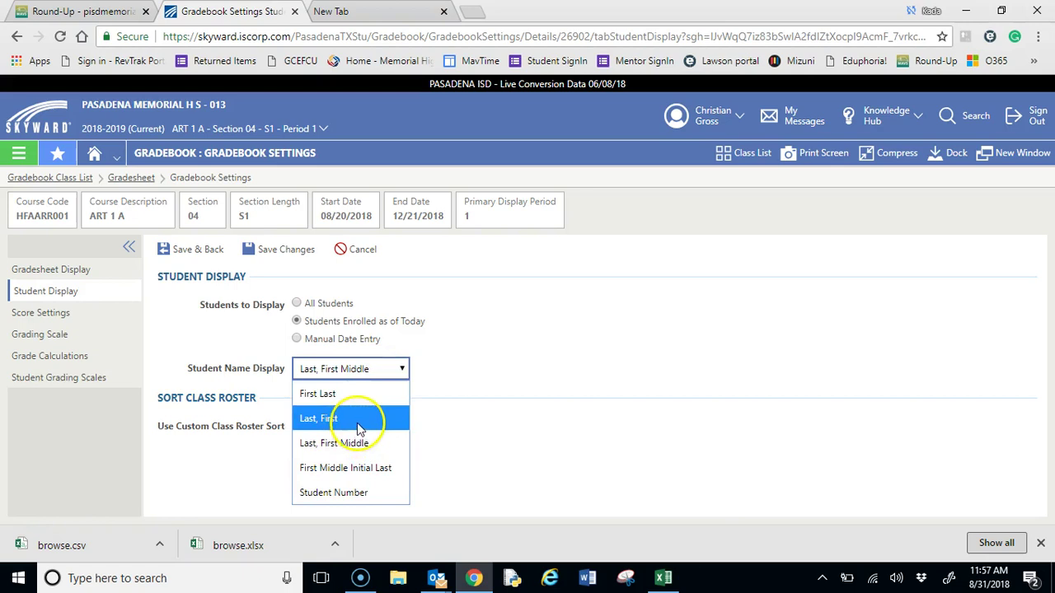
pyautogui.click(338, 419)
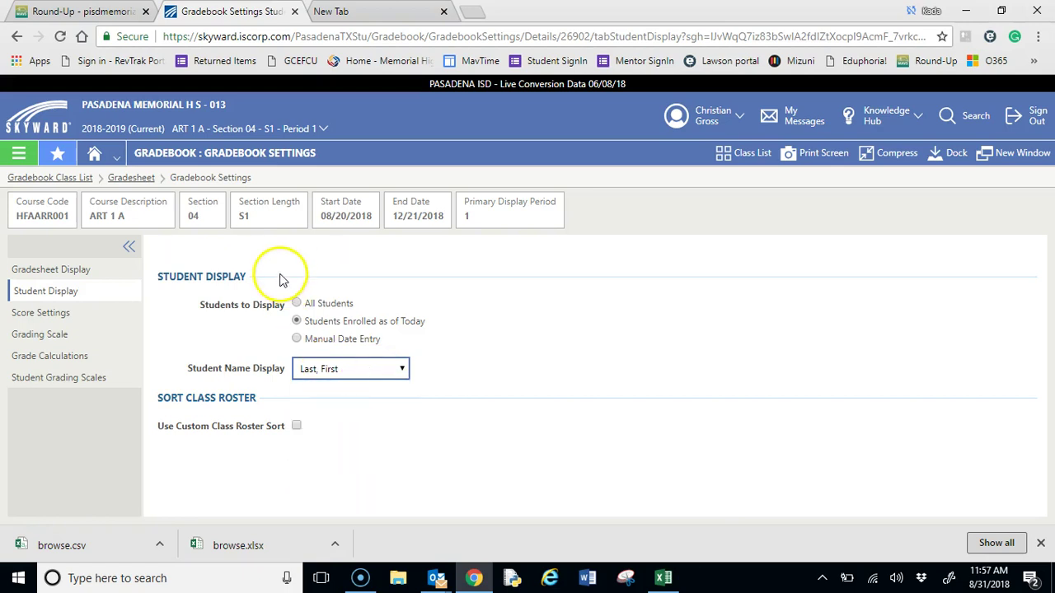
# Open the Score Settings and examine the maximum score default for assignments.
pyautogui.click(66, 314)
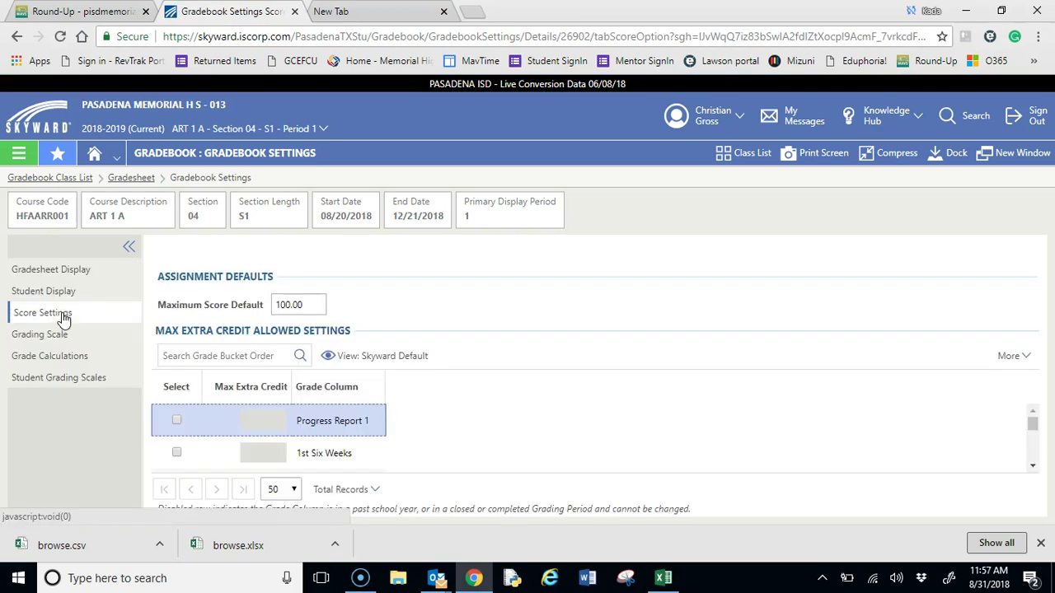
pyautogui.moveTo(308, 305); pyautogui.dragTo(282, 304)
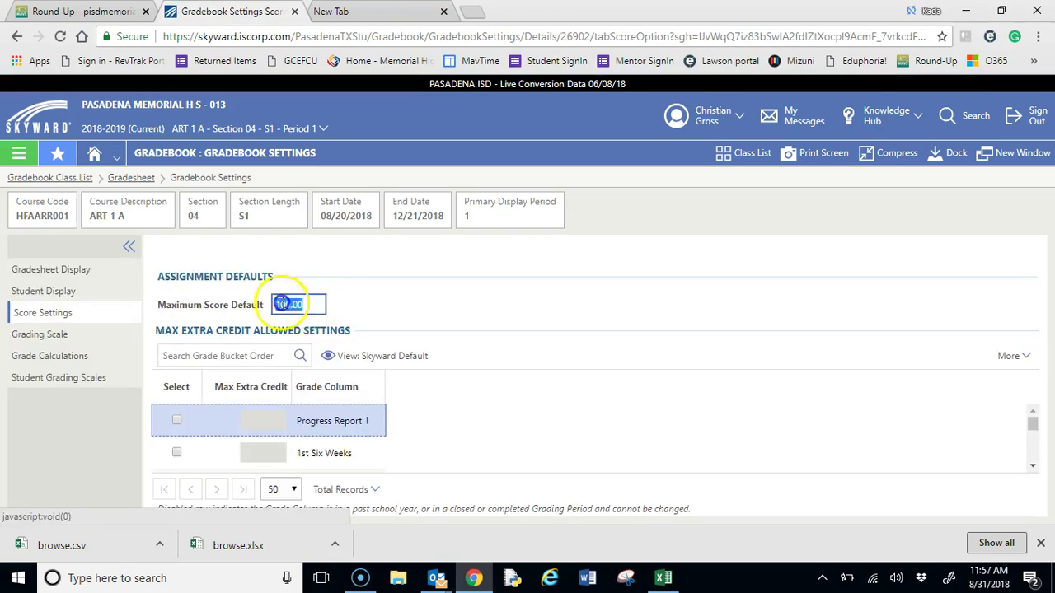
pyautogui.click(348, 306)
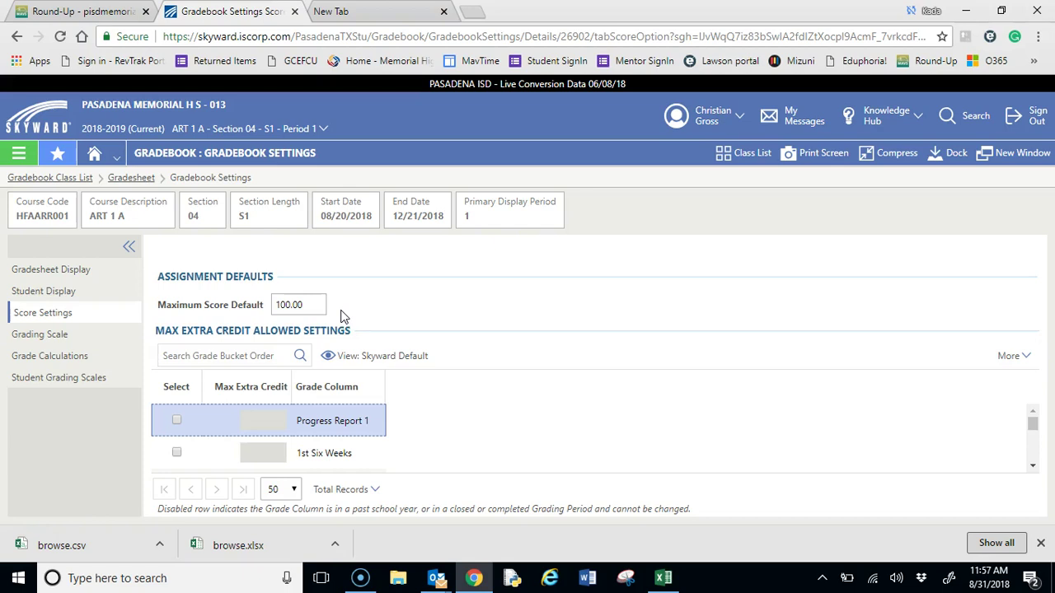
# Look through the grade columns allowing extra credit, try enabling it for Progress Report 1, and clear that selection.
pyautogui.doubleClick(176, 423)
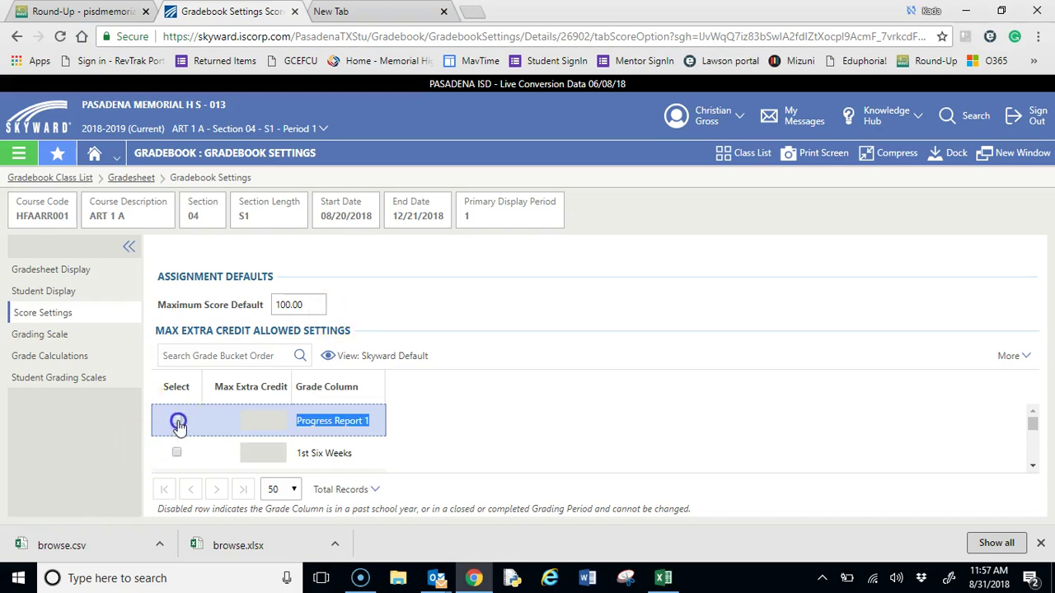
pyautogui.click(1033, 468)
pyautogui.click(1033, 468)
pyautogui.click(1033, 468)
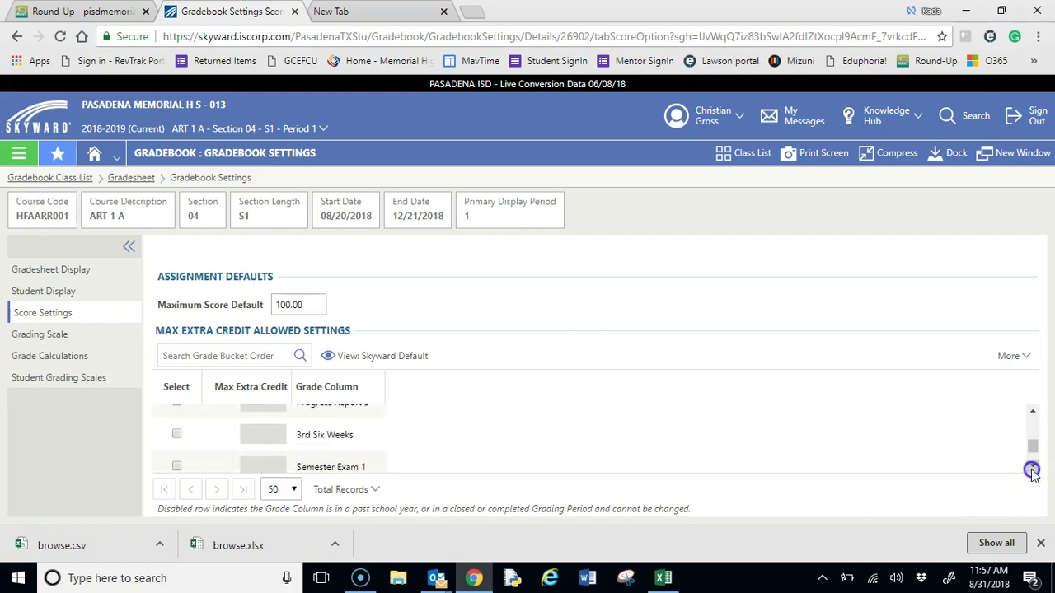
pyautogui.moveTo(1032, 449); pyautogui.dragTo(1032, 422)
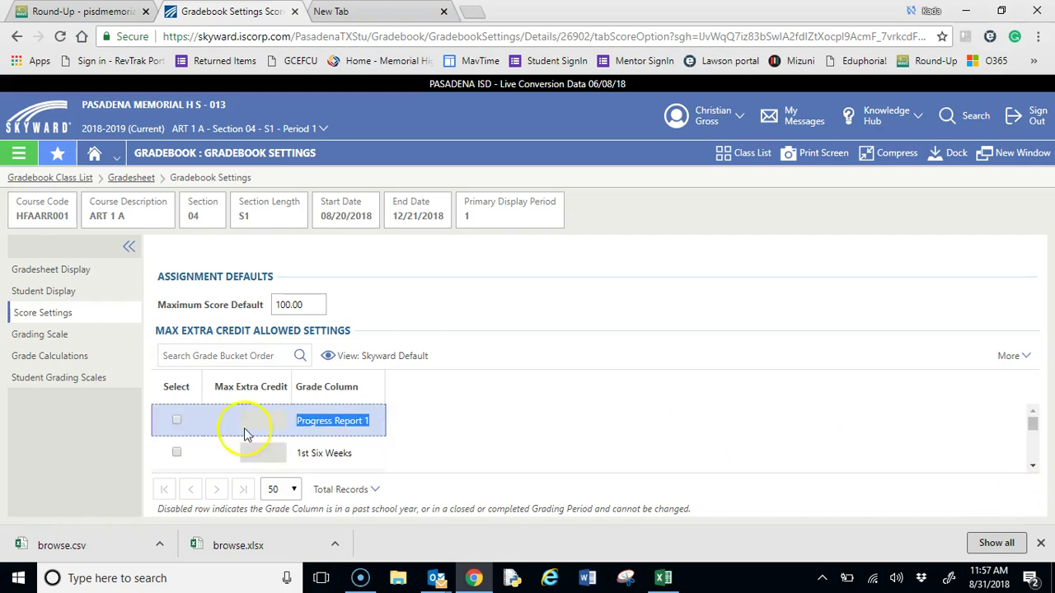
pyautogui.click(176, 420)
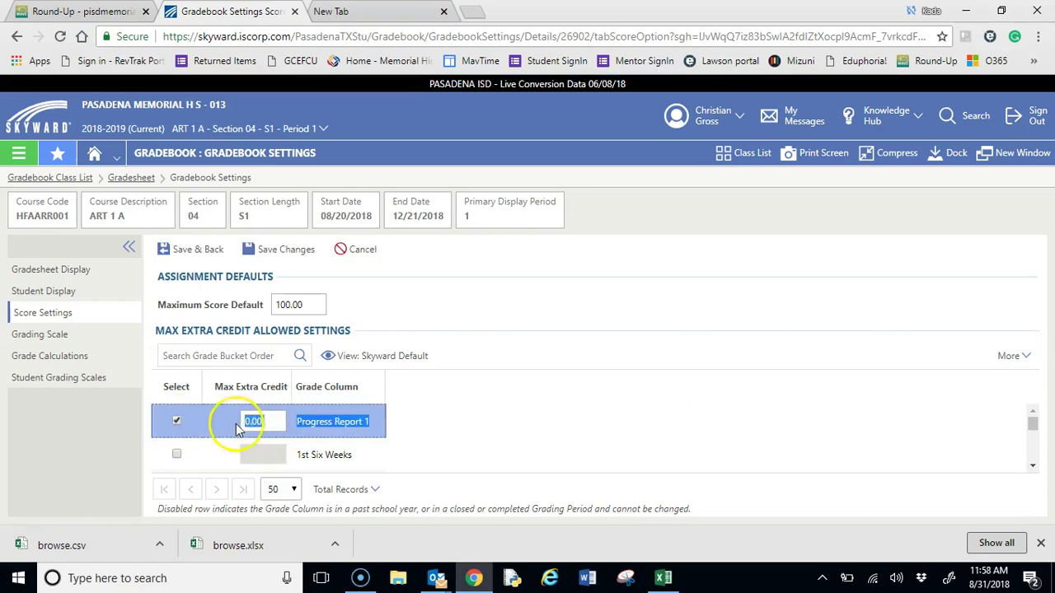
pyautogui.click(178, 423)
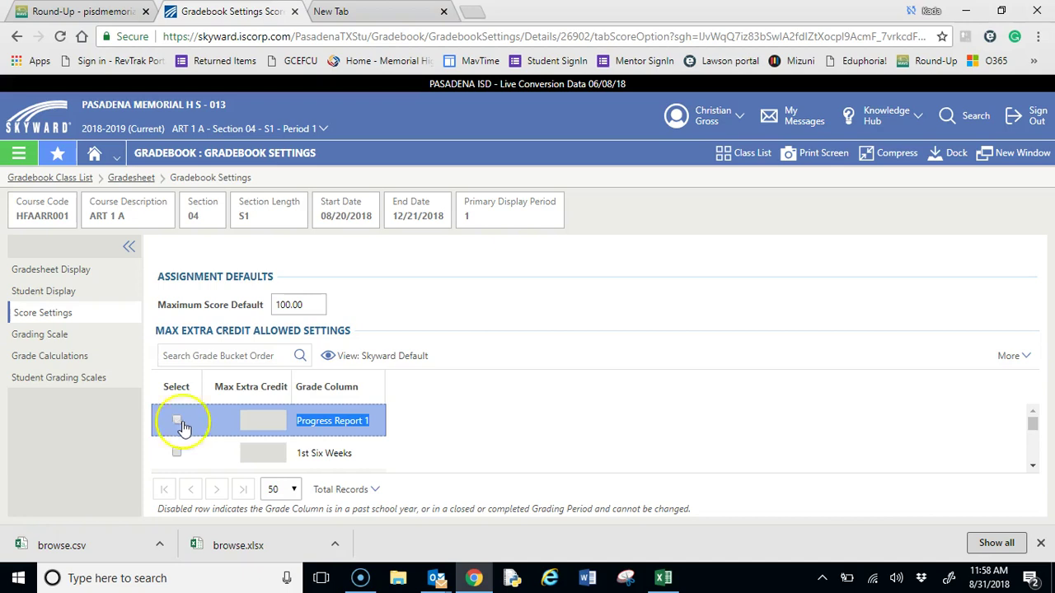
# Open the PR1 calculation details in Grade Calculations and exclude the Grades category from the category weighting.
pyautogui.click(61, 358)
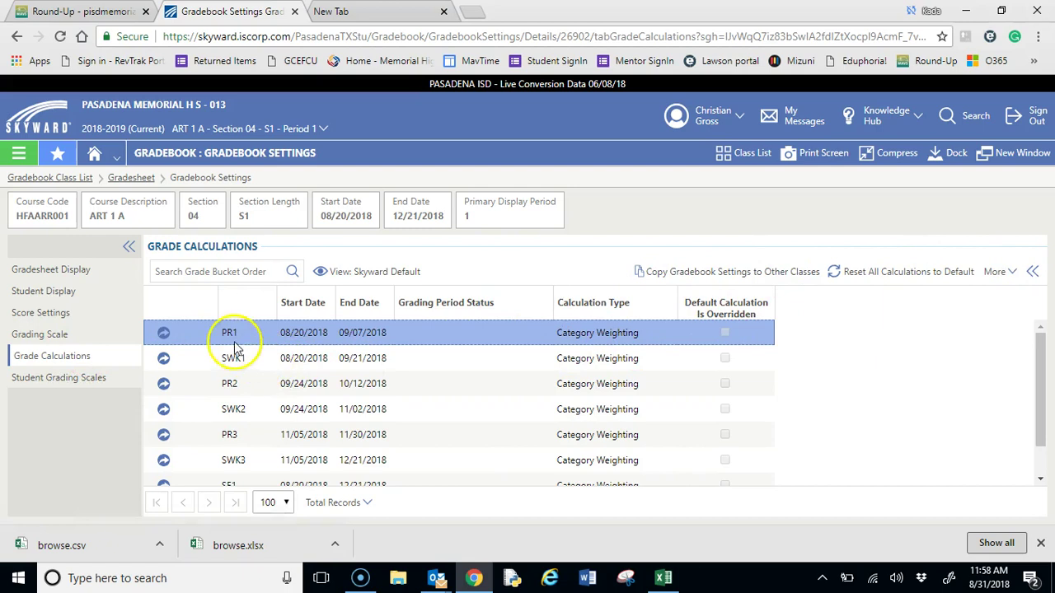
pyautogui.click(1033, 275)
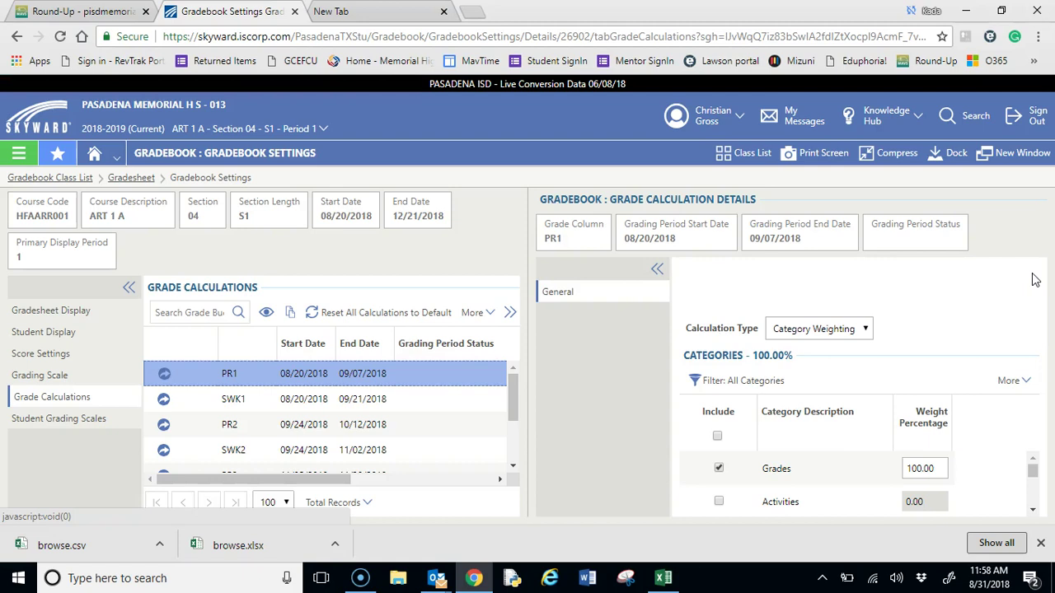
pyautogui.click(720, 472)
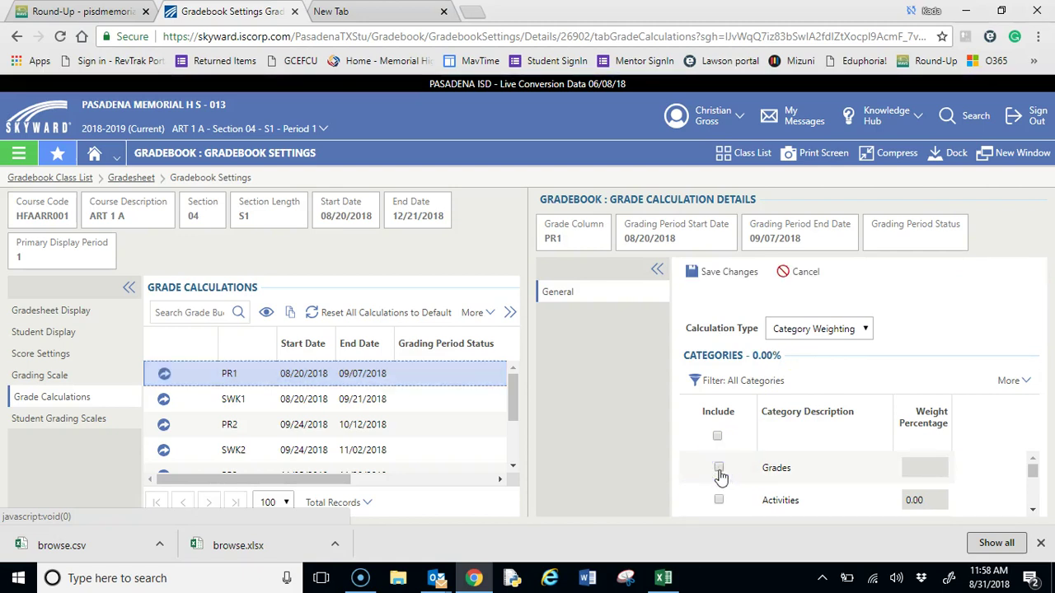
# Include the Grades/Daily category in the PR1 category weighting and set its weight to 20 percent.
pyautogui.click(1034, 511)
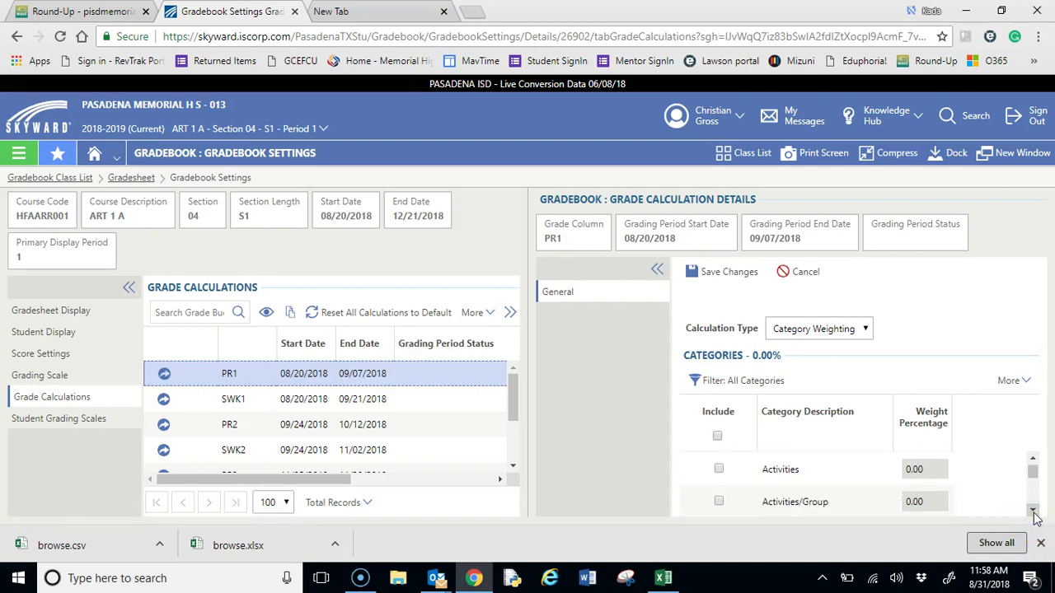
pyautogui.click(1033, 511)
pyautogui.click(1033, 511)
pyautogui.click(1034, 511)
pyautogui.click(224, 544)
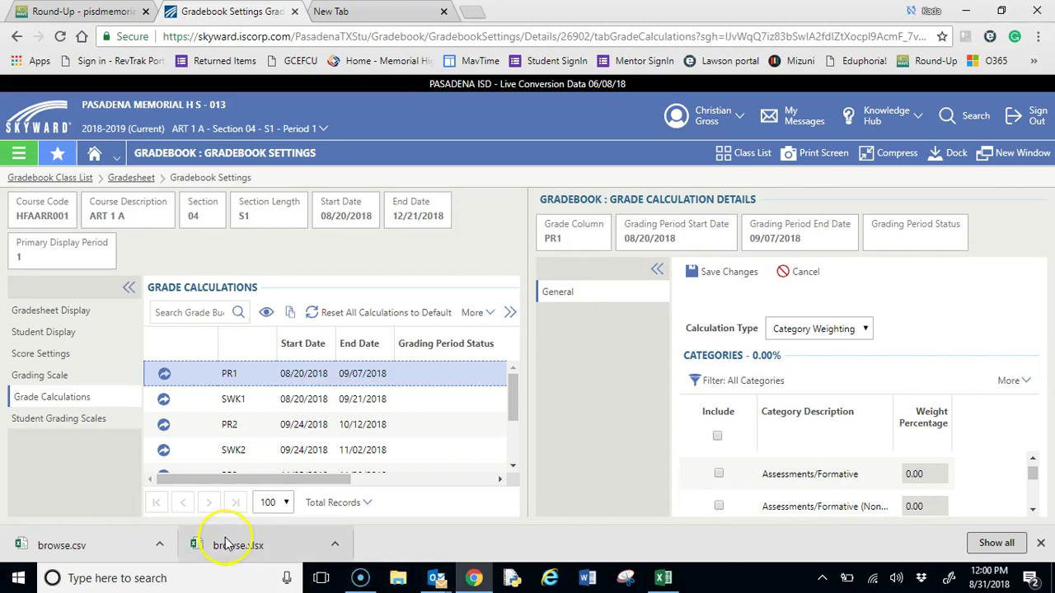
pyautogui.click(1033, 511)
pyautogui.click(1033, 511)
pyautogui.click(1034, 511)
pyautogui.click(1033, 511)
pyautogui.click(1034, 511)
pyautogui.click(1033, 511)
pyautogui.click(1033, 511)
pyautogui.click(1034, 511)
pyautogui.click(1033, 511)
pyautogui.click(1033, 511)
pyautogui.click(1033, 511)
pyautogui.click(1033, 511)
pyautogui.click(1033, 511)
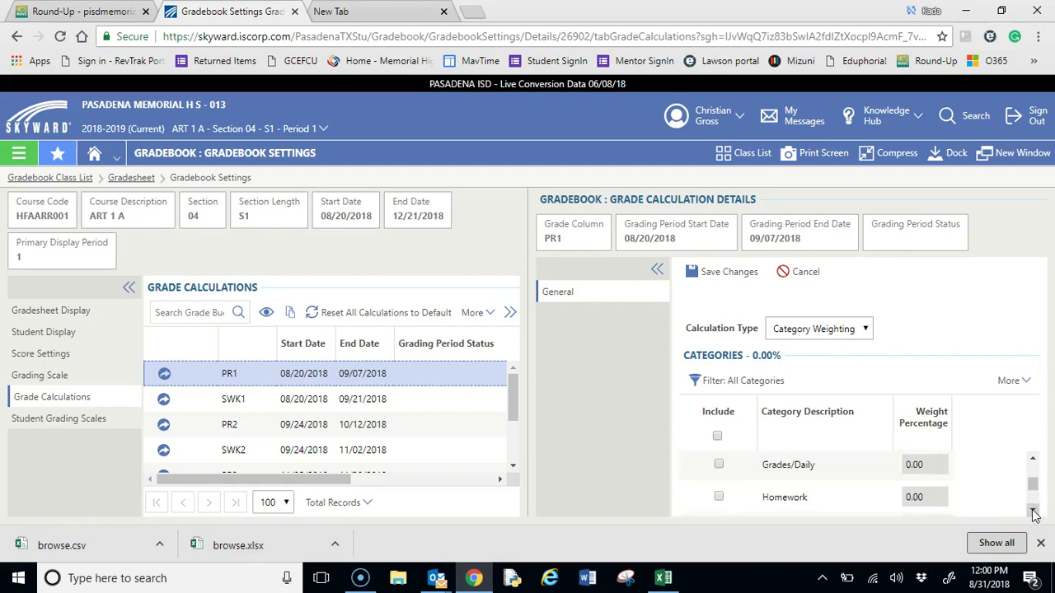
pyautogui.click(719, 465)
pyautogui.click(933, 470)
pyautogui.press('BackSpace')
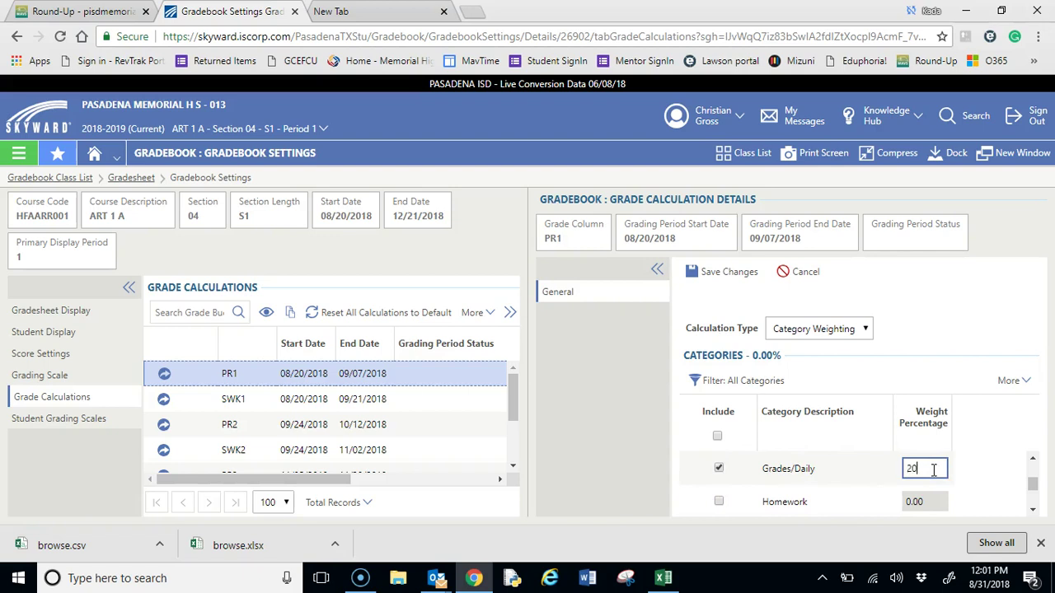
# Include the Projects category in the PR1 category weighting and set its weight to 40 percent.
pyautogui.click(1033, 511)
pyautogui.click(1034, 511)
pyautogui.click(1034, 511)
pyautogui.click(1033, 511)
pyautogui.click(1034, 511)
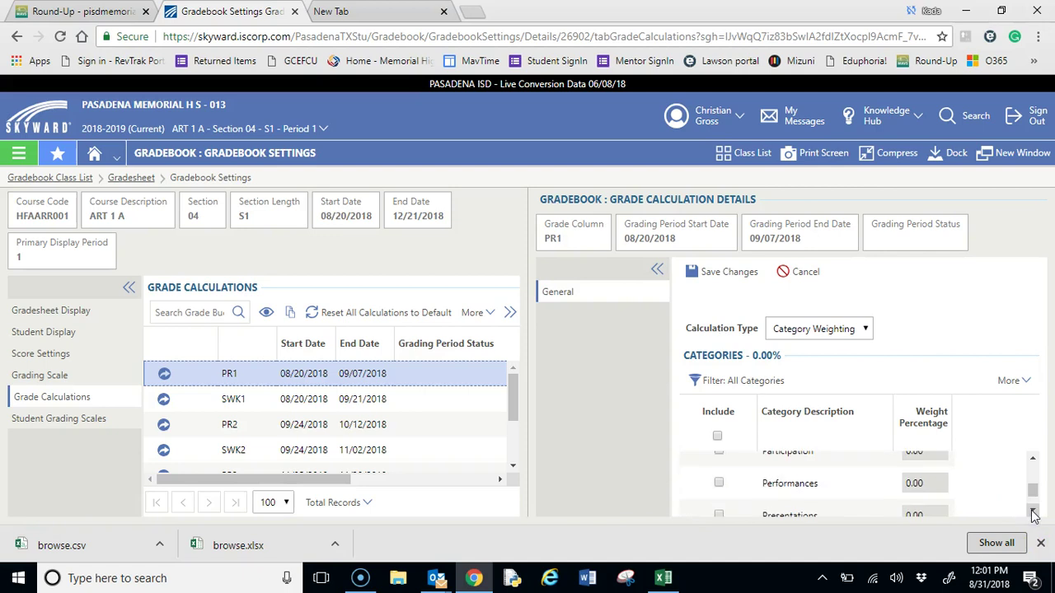
pyautogui.click(1033, 511)
pyautogui.click(1033, 511)
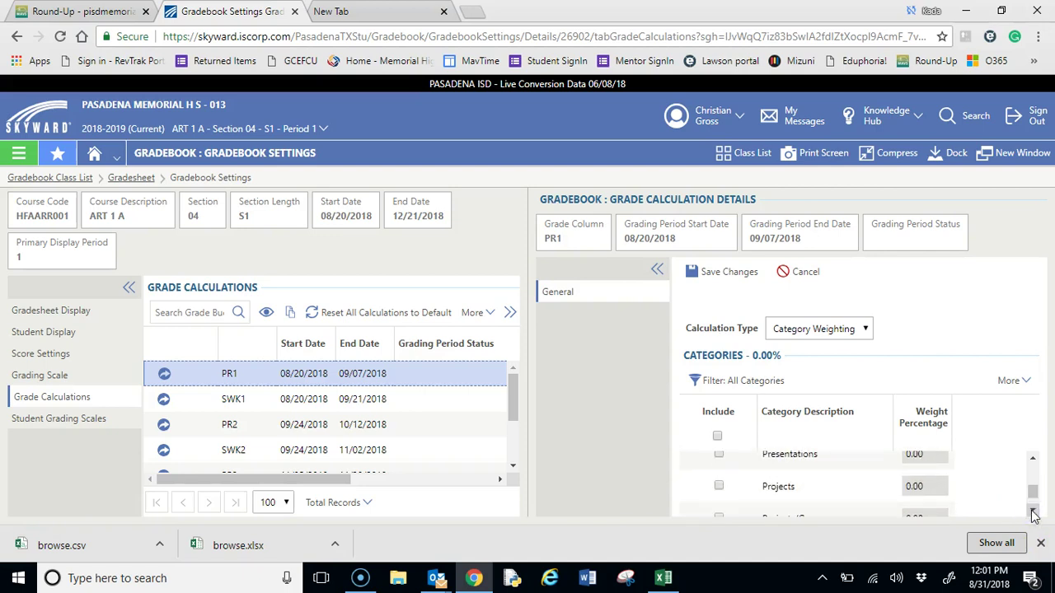
pyautogui.click(718, 486)
pyautogui.press('BackSpace')
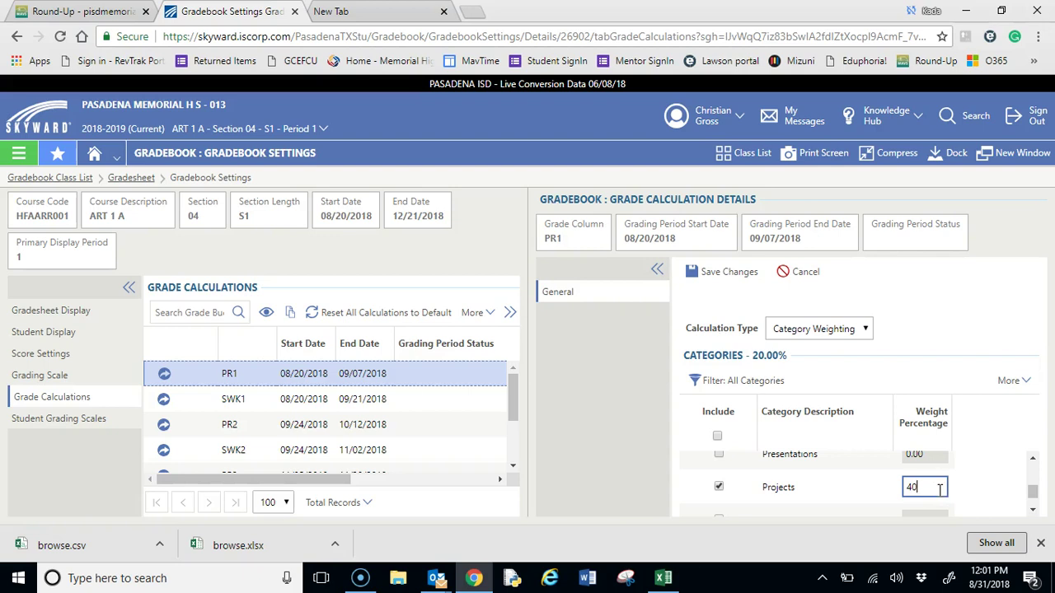
# Include the Participation category in the PR1 category weighting and set its weight to 40 percent.
pyautogui.click(1031, 458)
pyautogui.click(1031, 458)
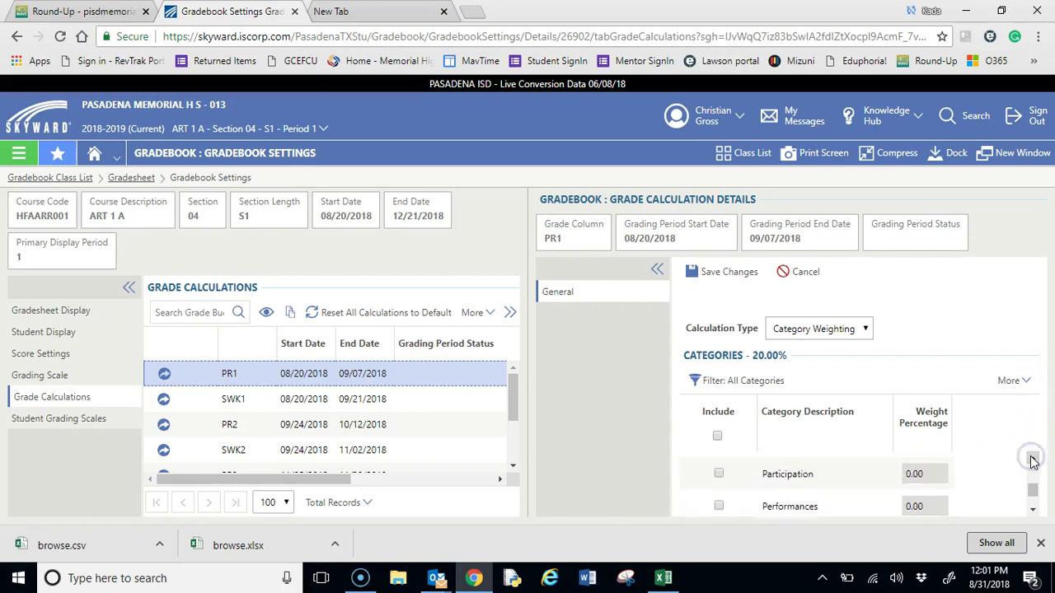
pyautogui.click(719, 482)
pyautogui.click(932, 482)
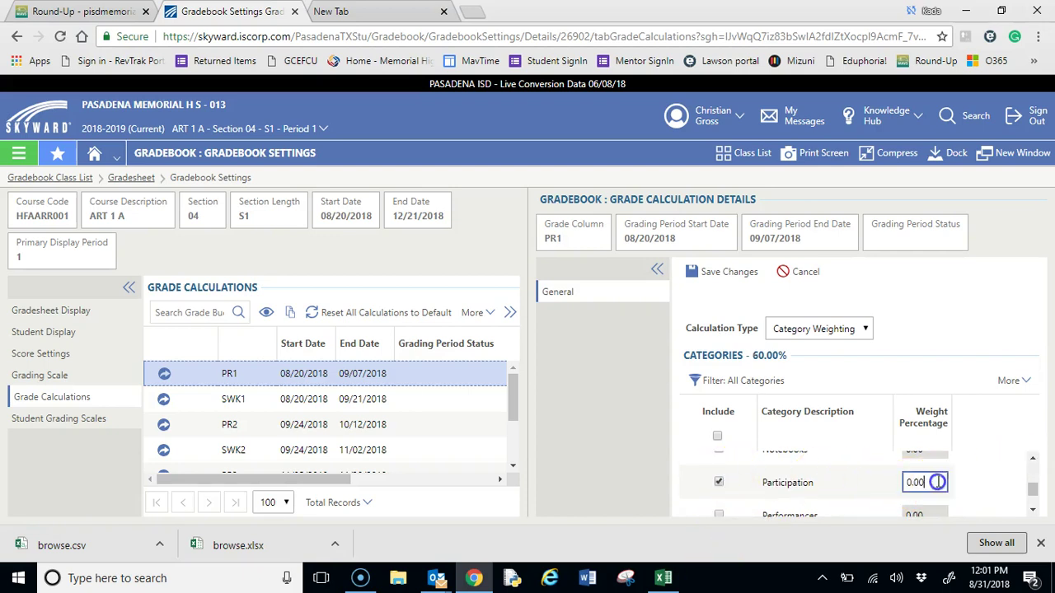
pyautogui.write('0')
pyautogui.click(923, 327)
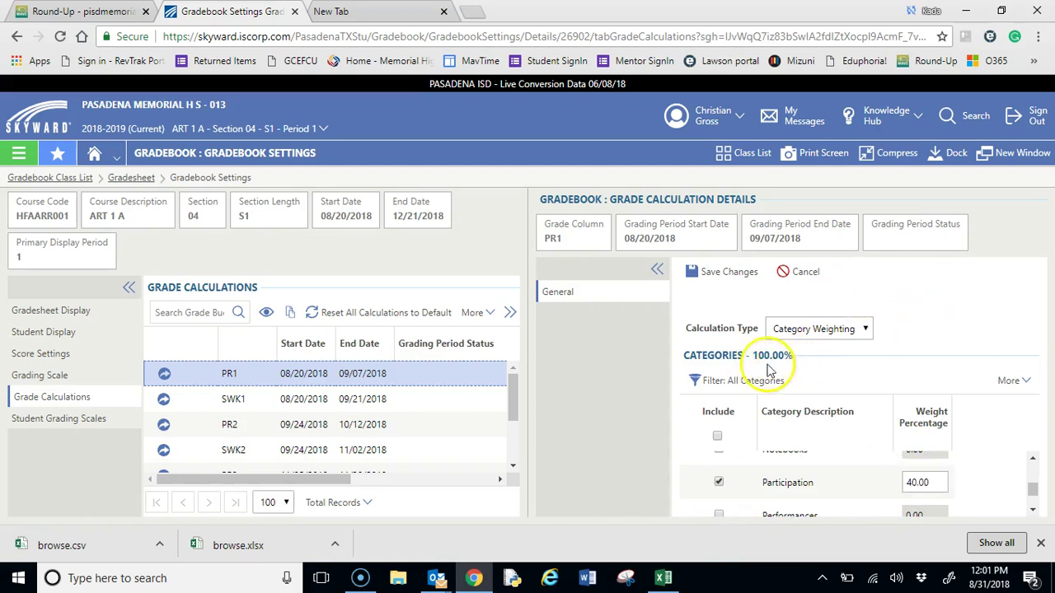
# Check the calculation type choices, keep Category Weighting, and save the PR1 calculation changes.
pyautogui.click(864, 330)
pyautogui.click(739, 397)
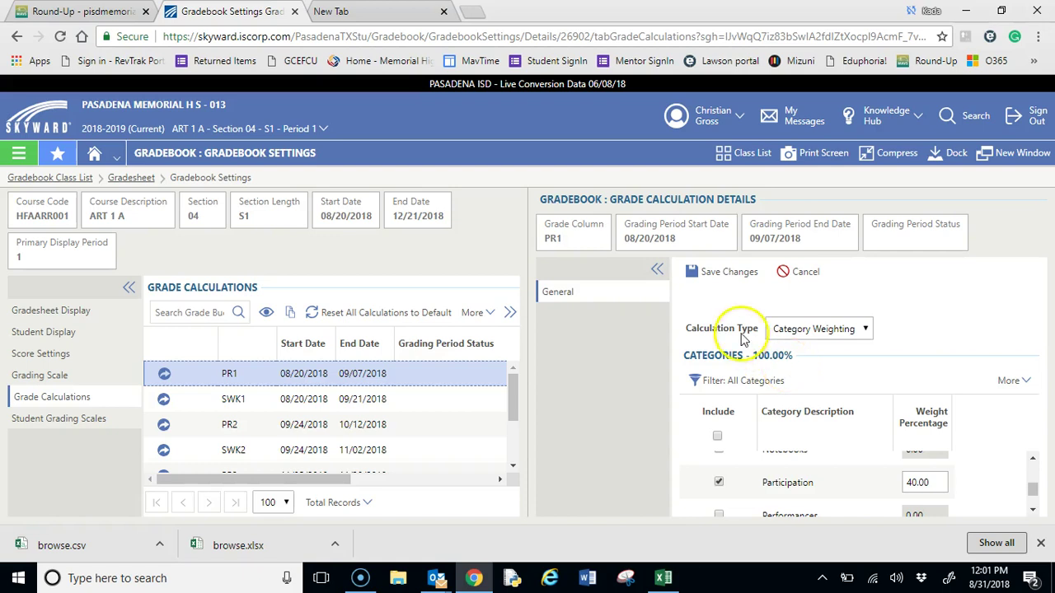
pyautogui.click(731, 274)
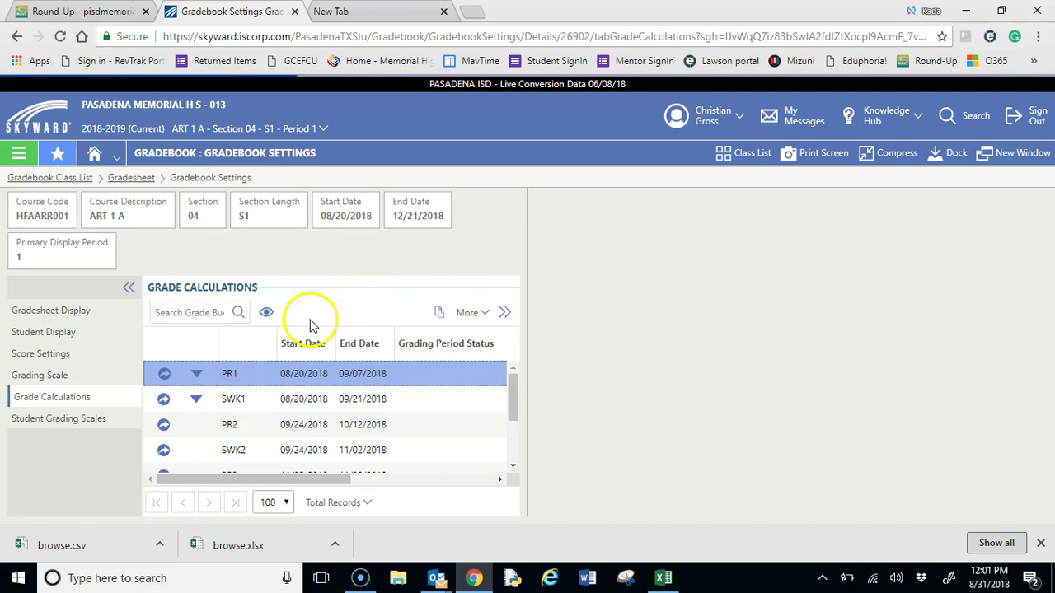
# Try the browser zoom at 80%, expand the Grade Calculations list to full width, and restore the zoom to 100%.
pyautogui.click(197, 372)
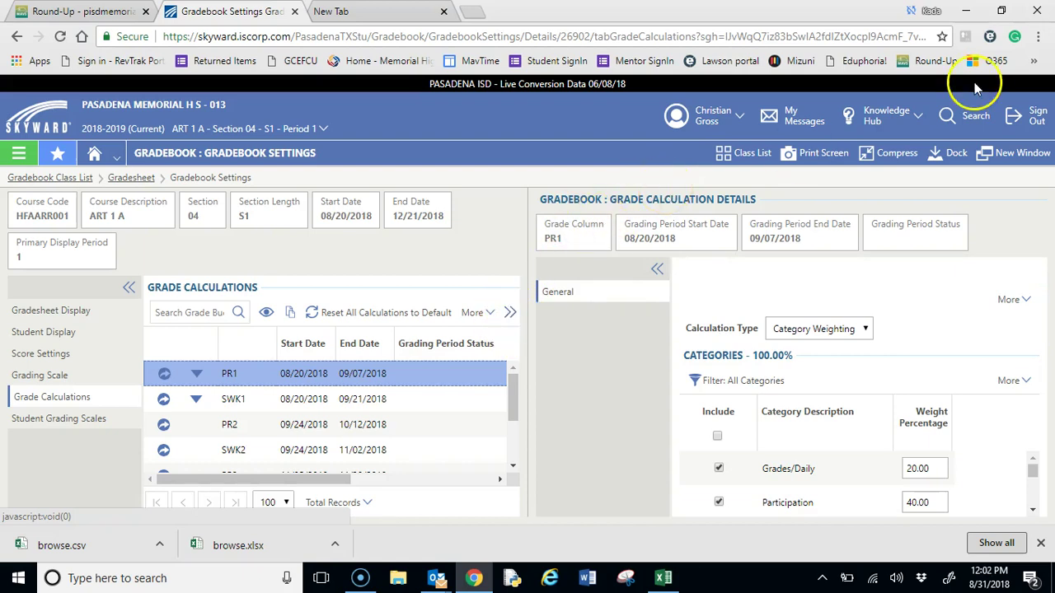
pyautogui.click(1039, 36)
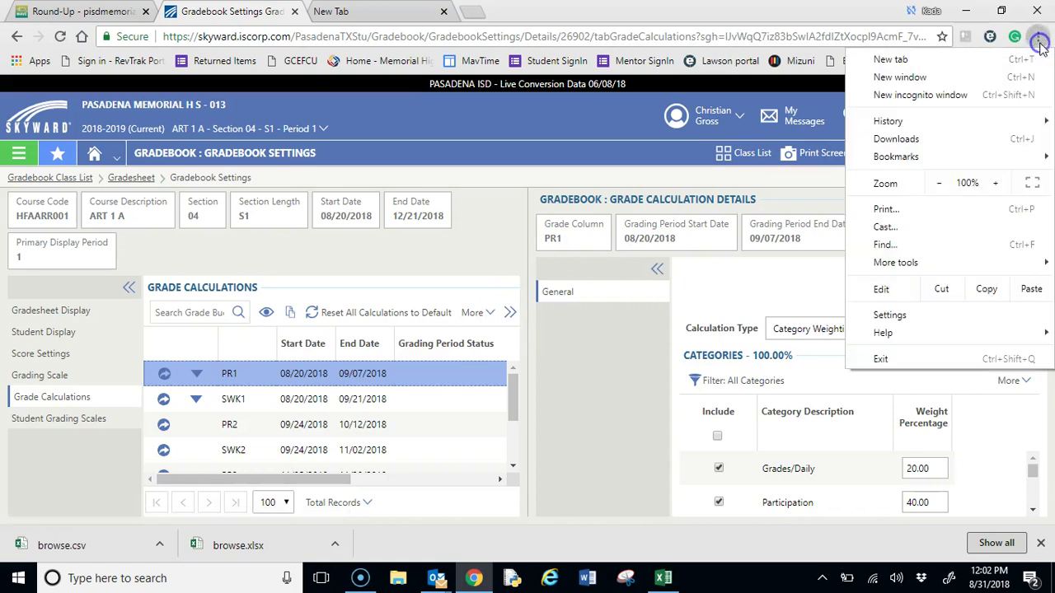
pyautogui.click(940, 183)
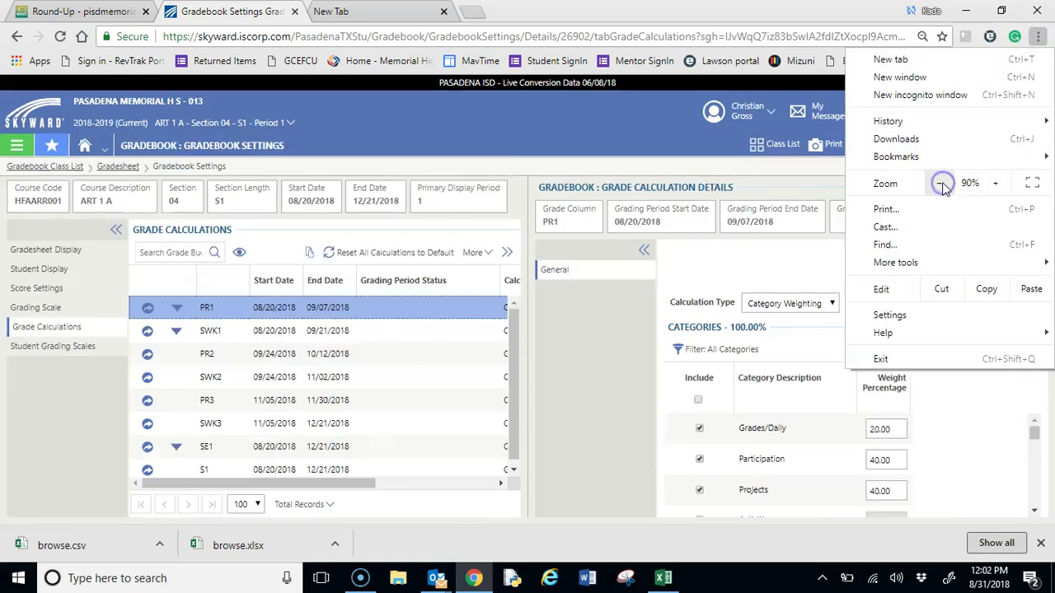
pyautogui.click(940, 184)
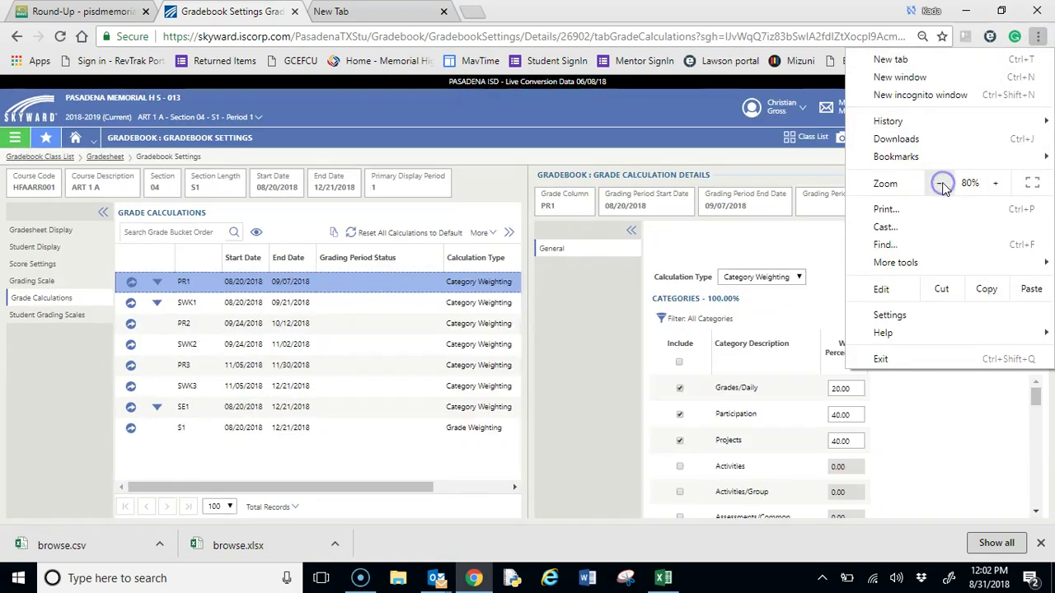
pyautogui.click(510, 234)
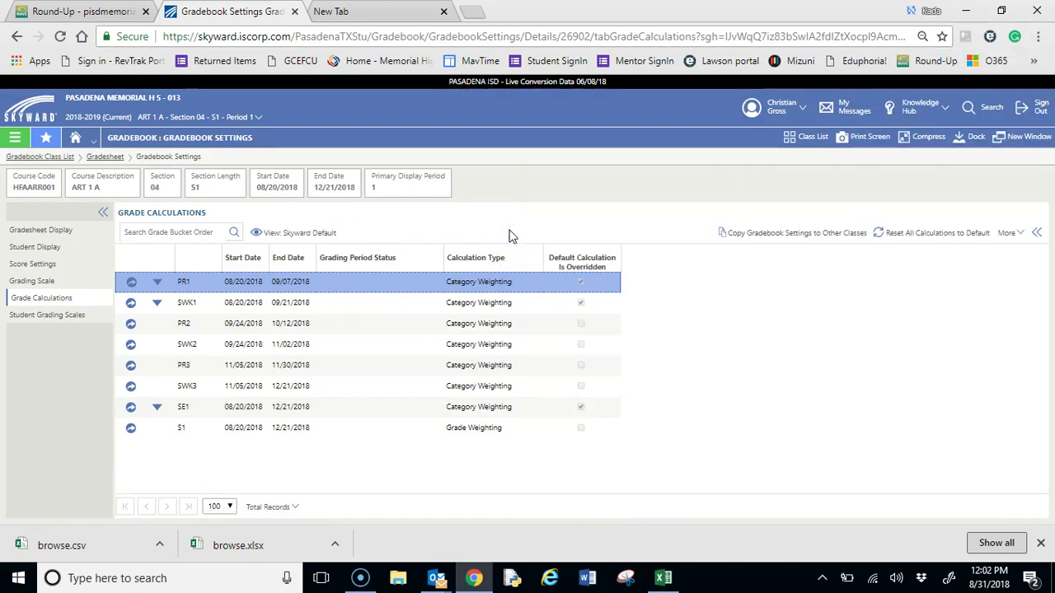
pyautogui.click(1038, 37)
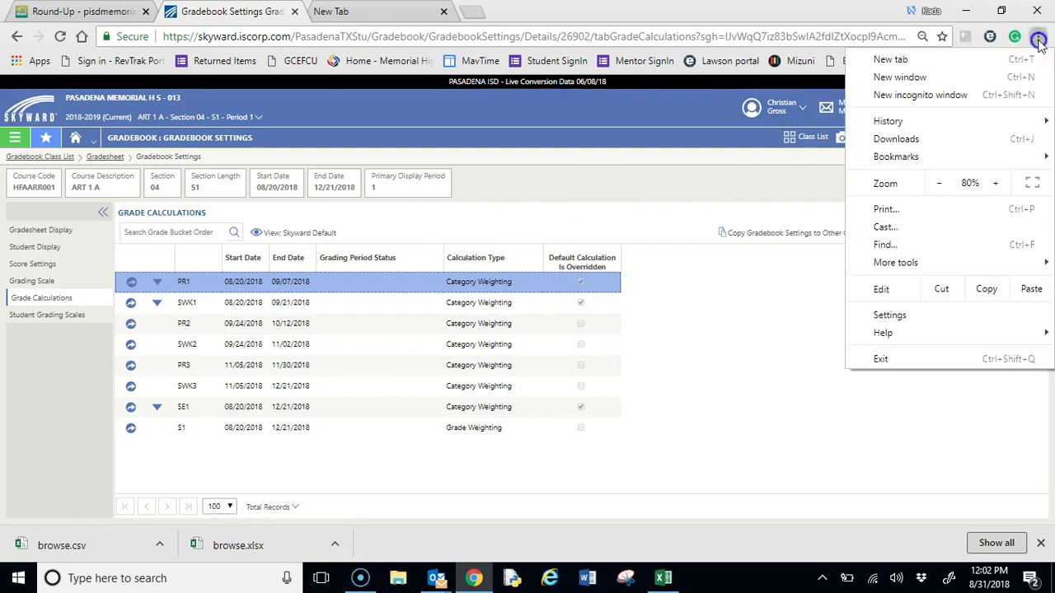
pyautogui.click(996, 183)
pyautogui.click(995, 183)
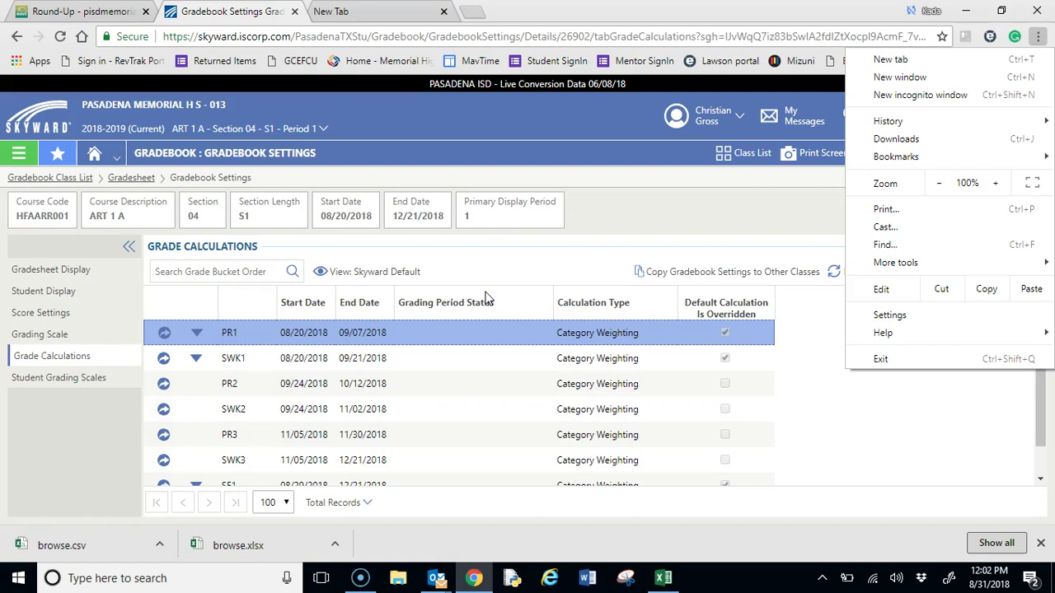
# Copy the PR1 grade calculation setup to SWK1, PR2, SWK2, PR3 and SWK3, leaving out SE1.
pyautogui.click(197, 333)
pyautogui.click(197, 333)
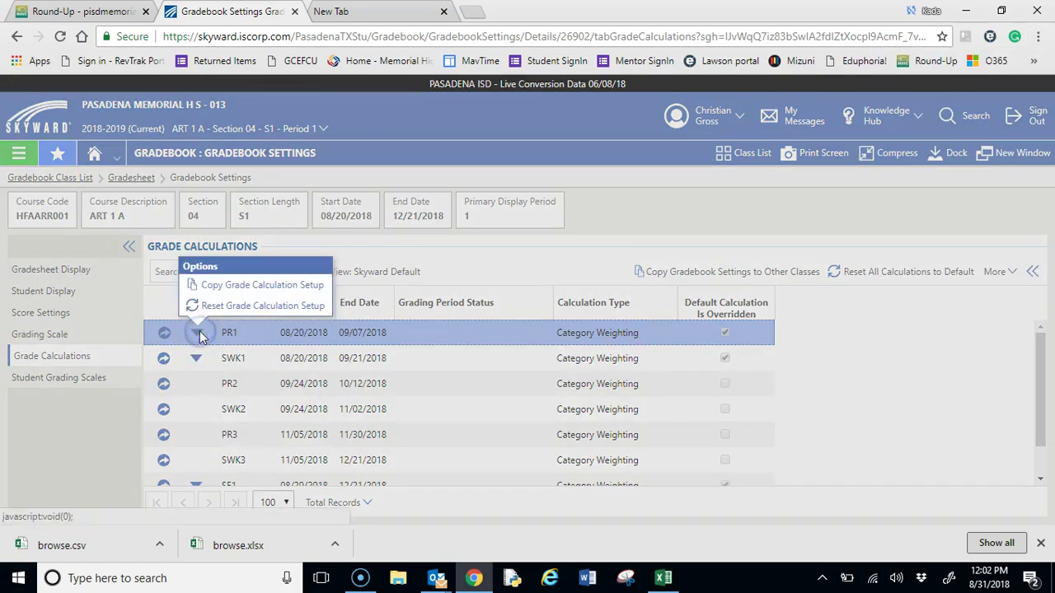
pyautogui.click(275, 286)
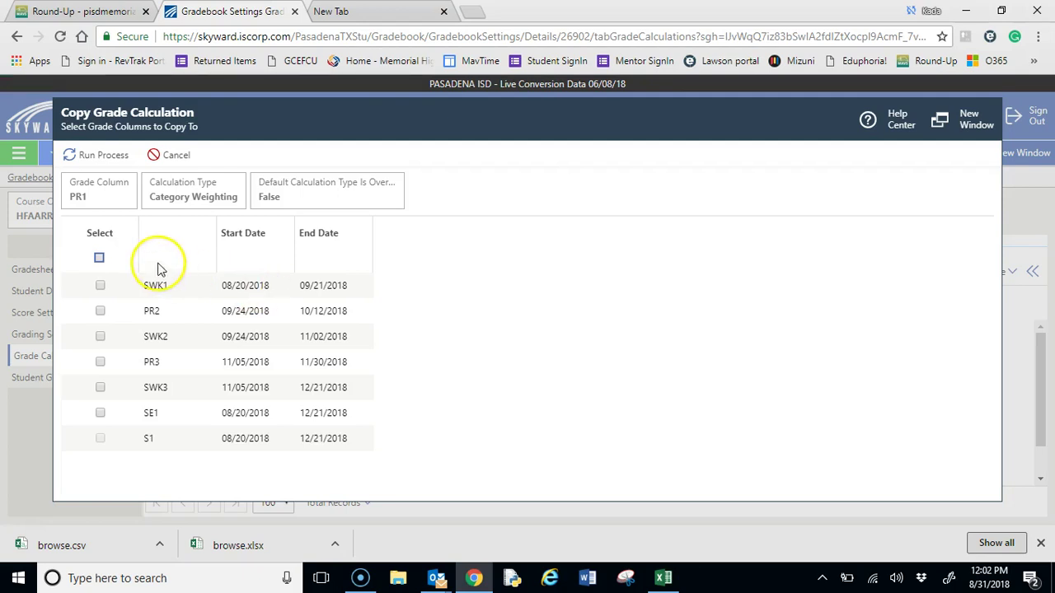
pyautogui.click(99, 258)
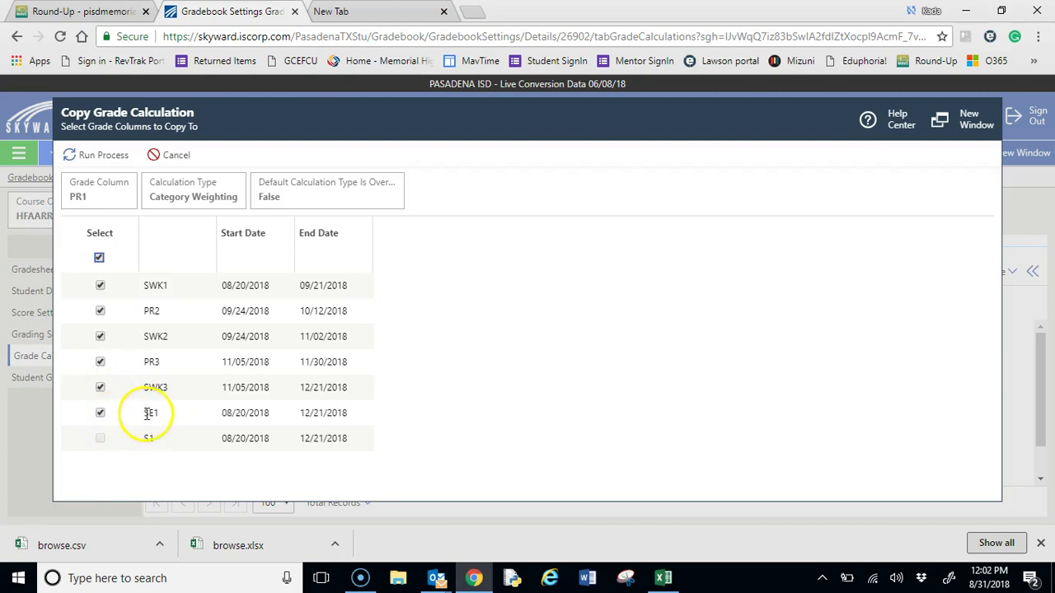
pyautogui.click(99, 413)
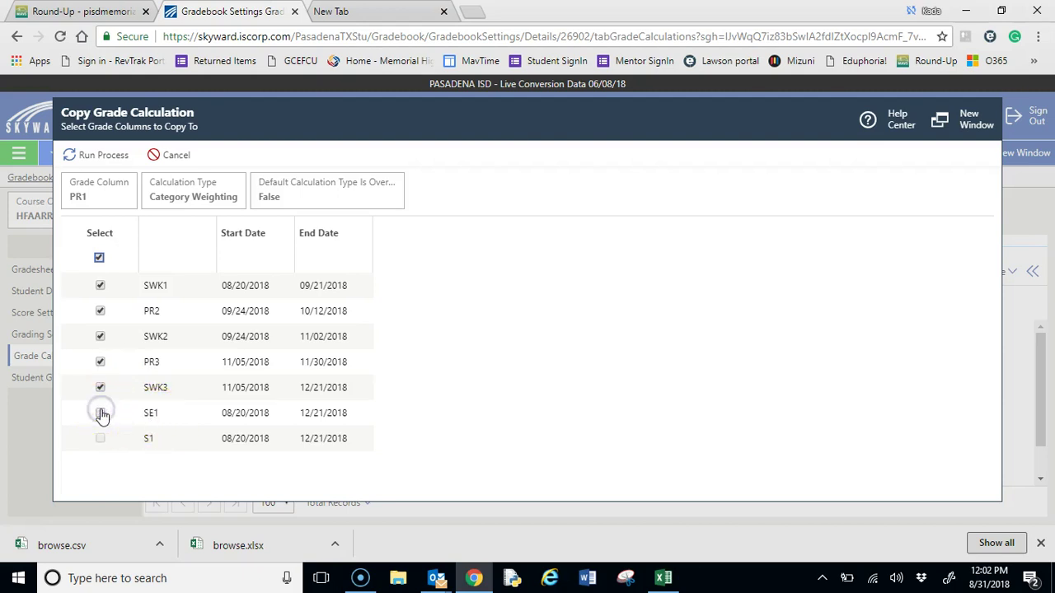
pyautogui.click(101, 155)
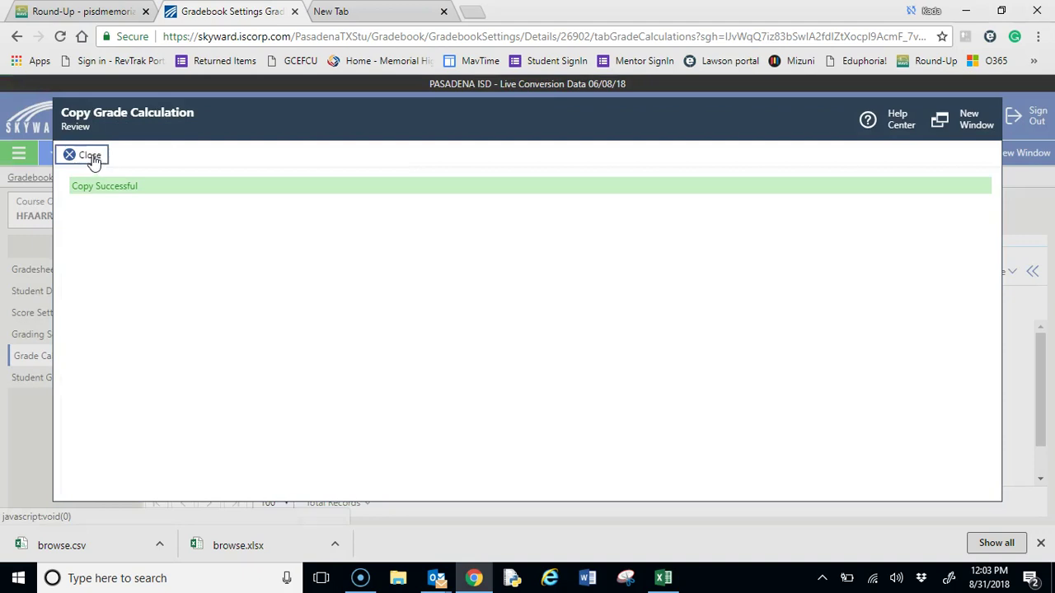
pyautogui.click(89, 156)
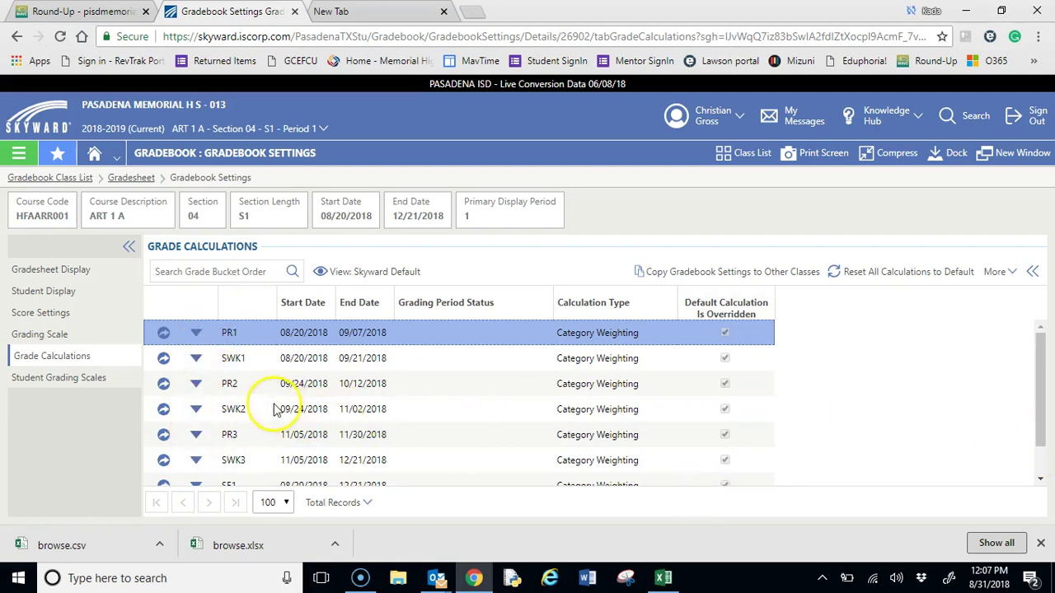
# Open the SWK3 calculation details and examine the included categories and their copied weight percentages.
pyautogui.click(1043, 416)
pyautogui.moveTo(1043, 416); pyautogui.dragTo(1036, 466)
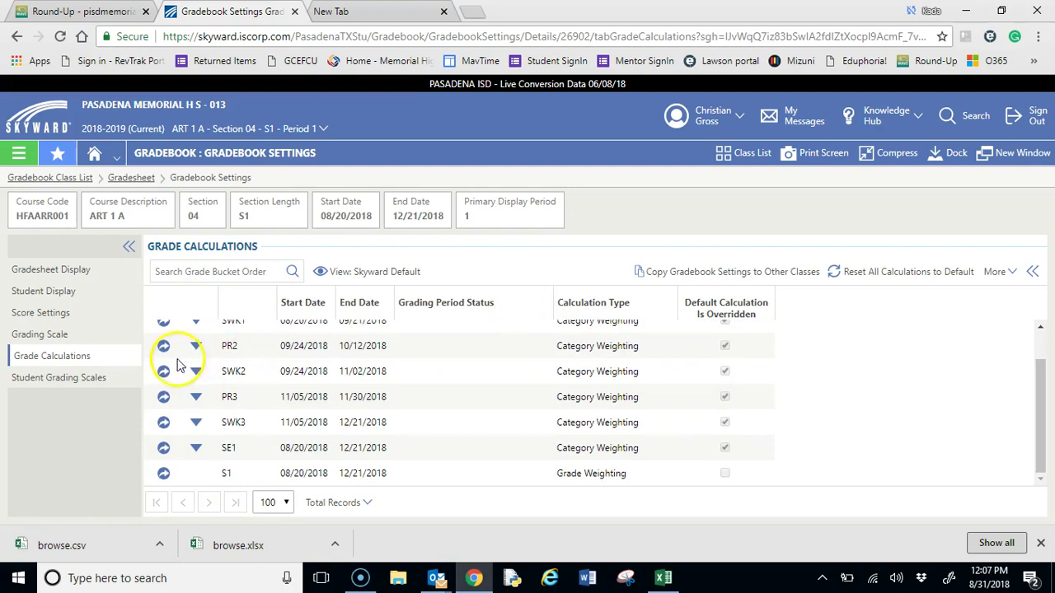
pyautogui.click(163, 426)
pyautogui.click(163, 426)
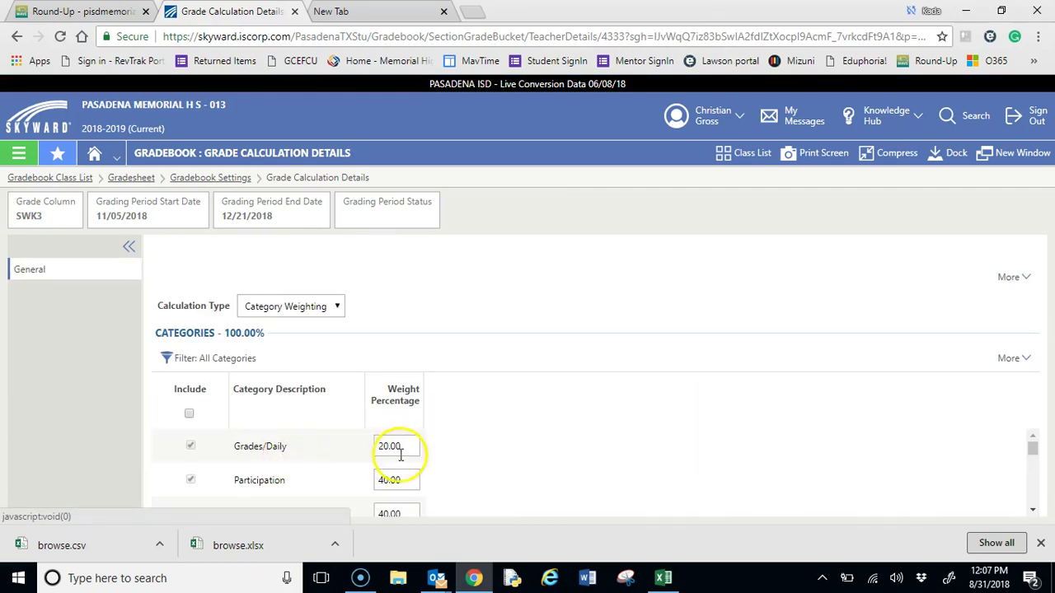
pyautogui.moveTo(1031, 448)
pyautogui.mouseDown()
pyautogui.moveTo(1034, 462)
pyautogui.moveTo(1031, 445)
pyautogui.mouseUp()
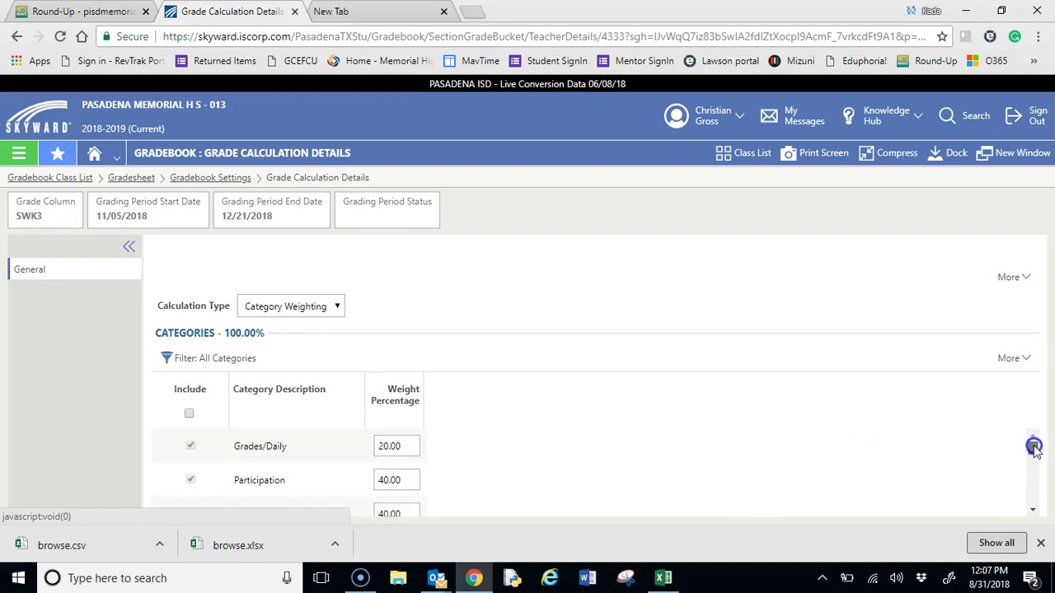
pyautogui.click(1033, 511)
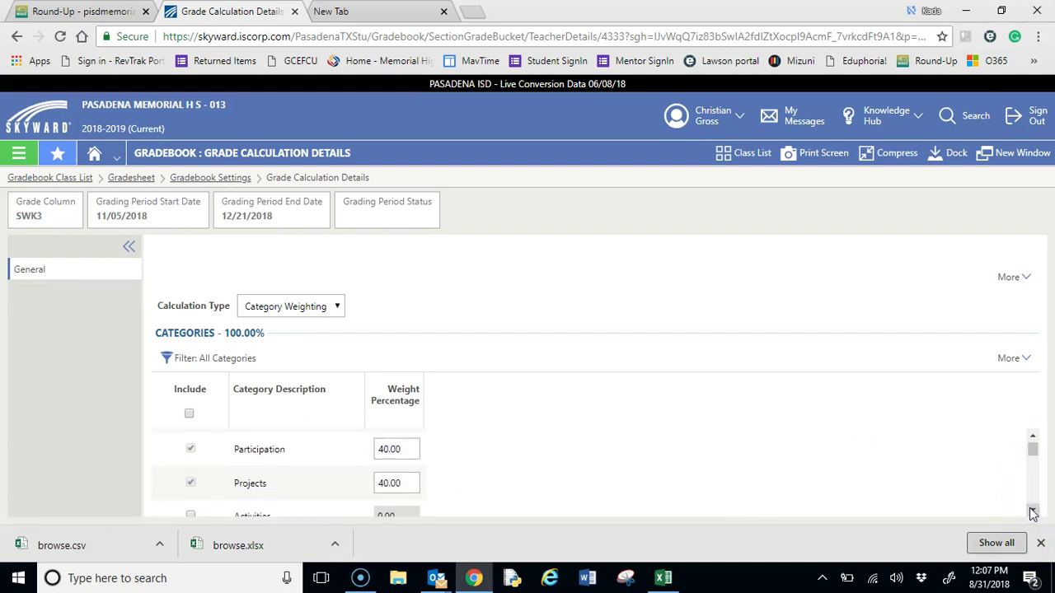
pyautogui.click(1033, 511)
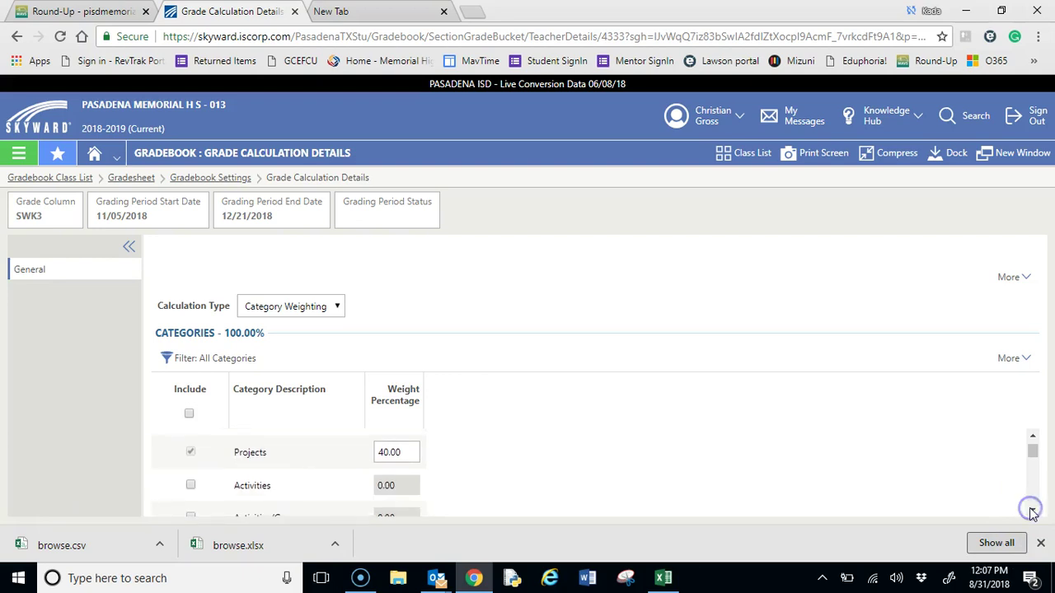
pyautogui.click(1033, 512)
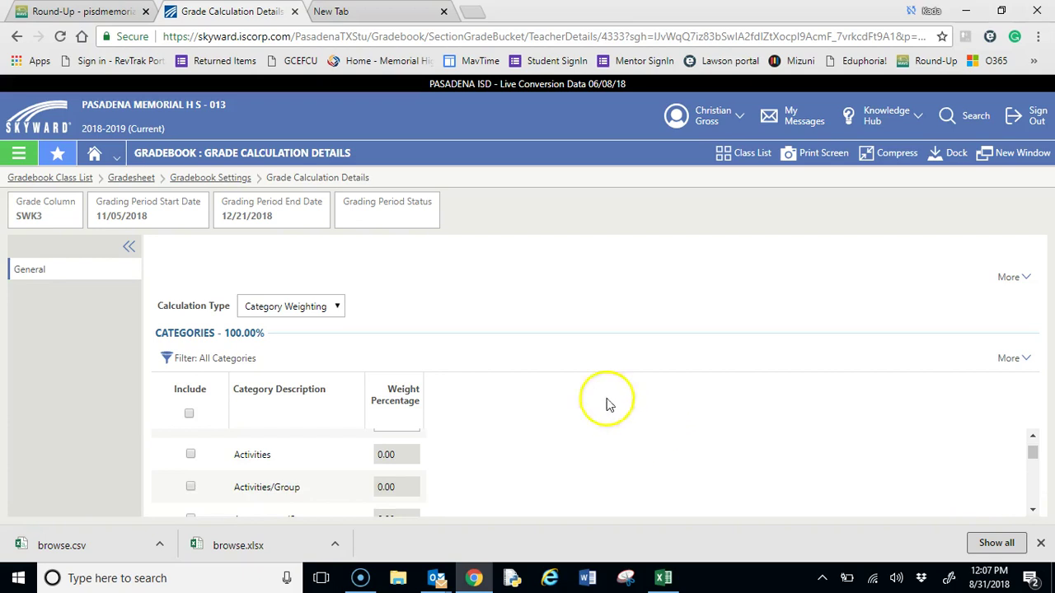
# Return to the Gradebook Settings and open the S1 calculation details to view its grade weights.
pyautogui.click(238, 180)
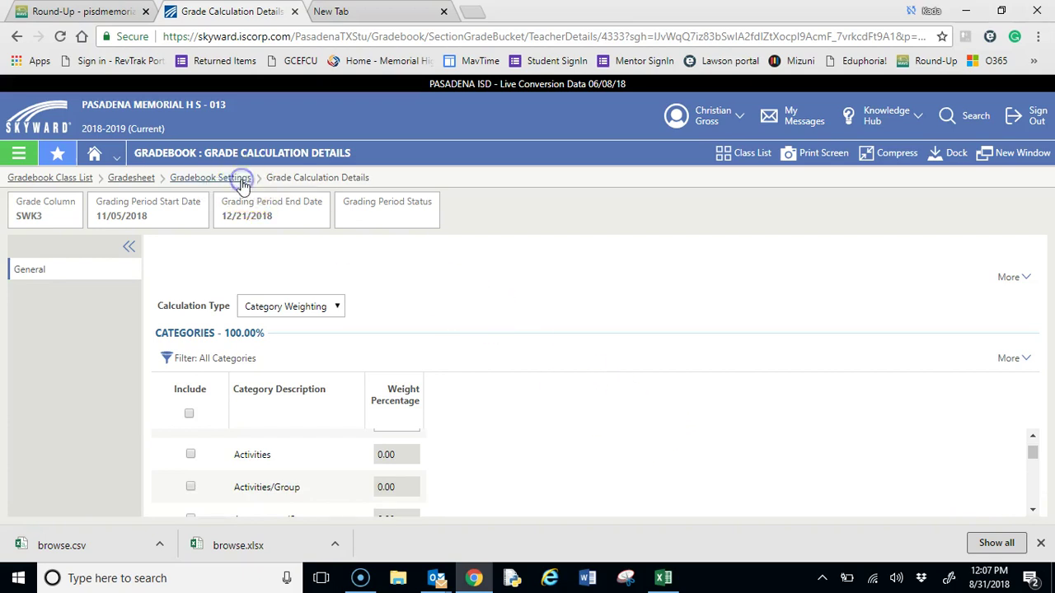
pyautogui.click(224, 178)
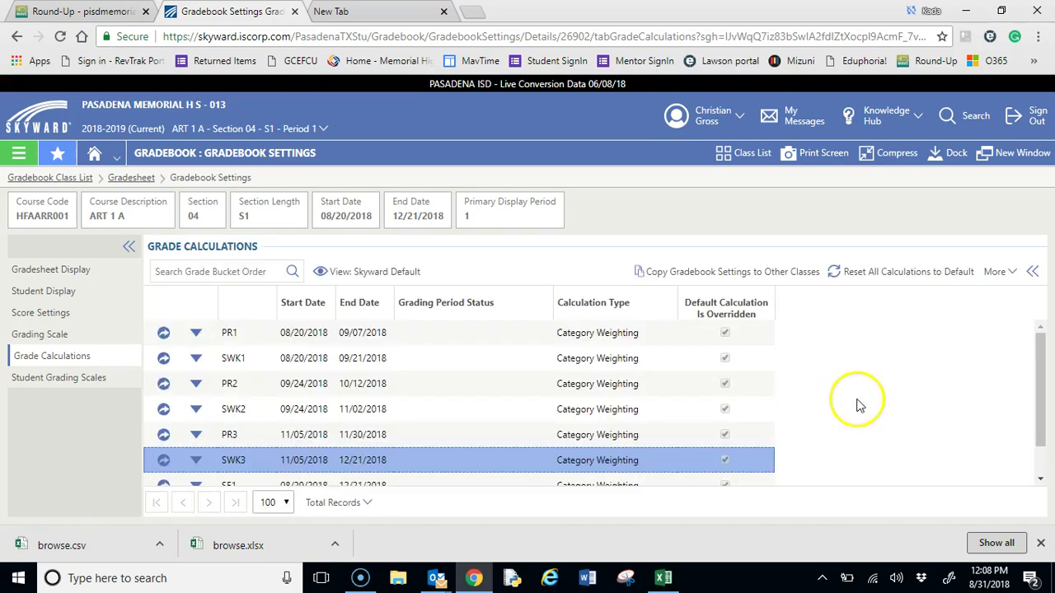
pyautogui.moveTo(1040, 387); pyautogui.dragTo(1043, 431)
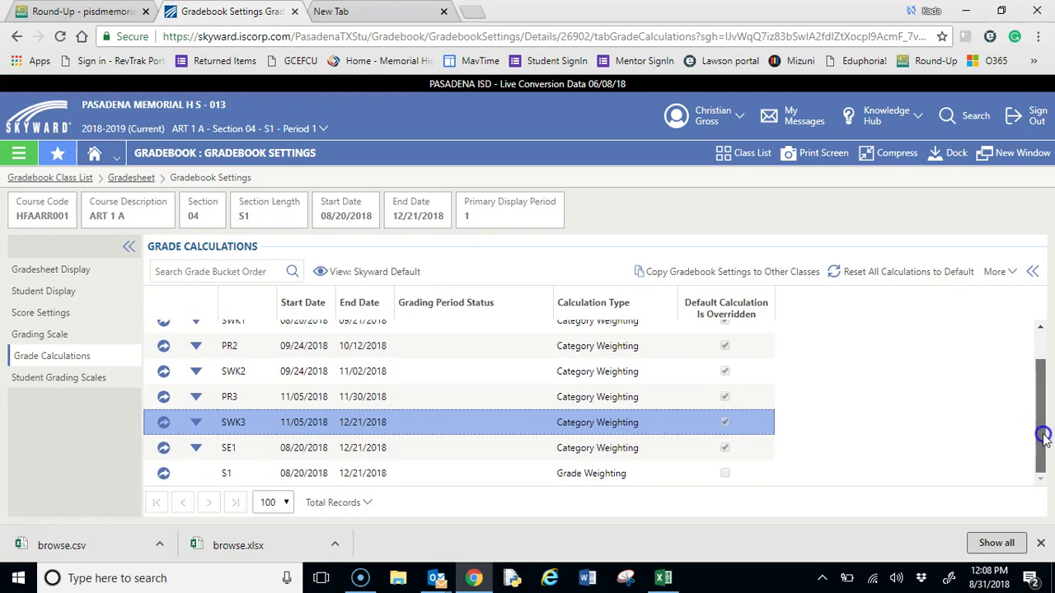
pyautogui.click(164, 475)
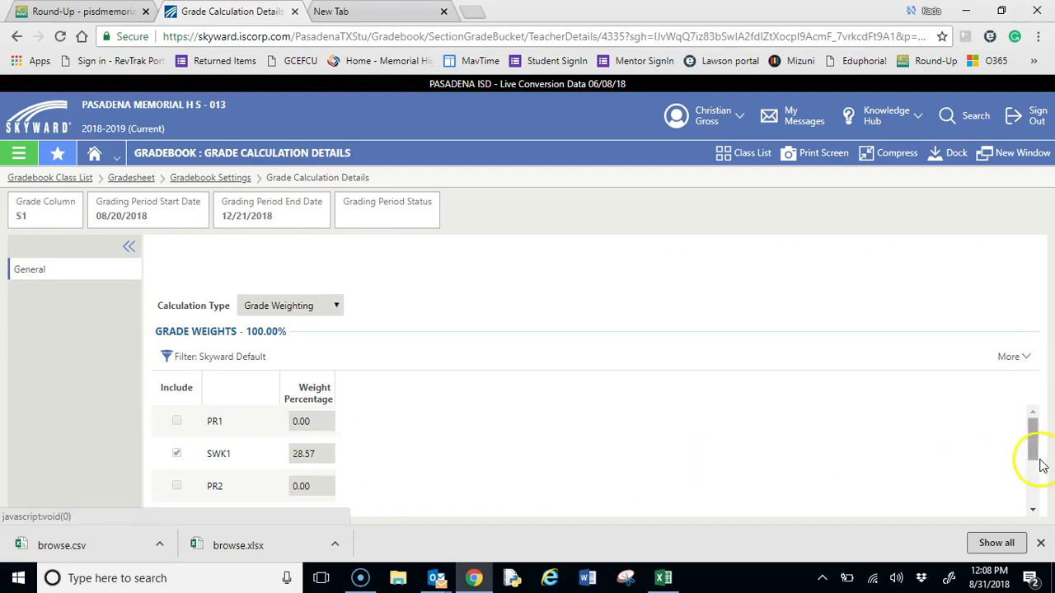
# Examine the remaining S1 grade weights down to SE1 and return to the Gradebook Settings.
pyautogui.moveTo(1030, 437); pyautogui.dragTo(1036, 498)
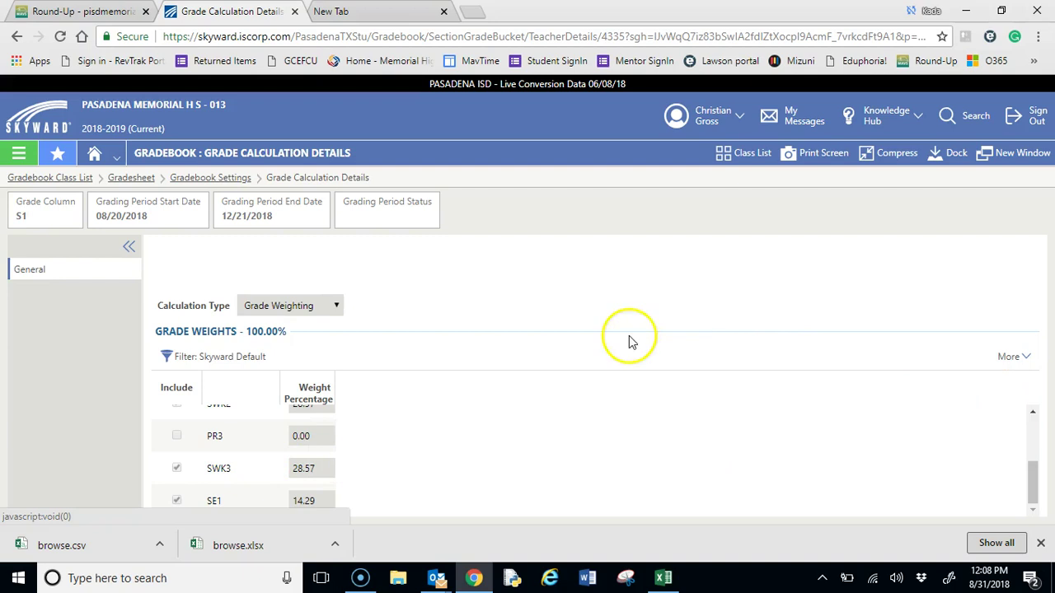
pyautogui.click(229, 181)
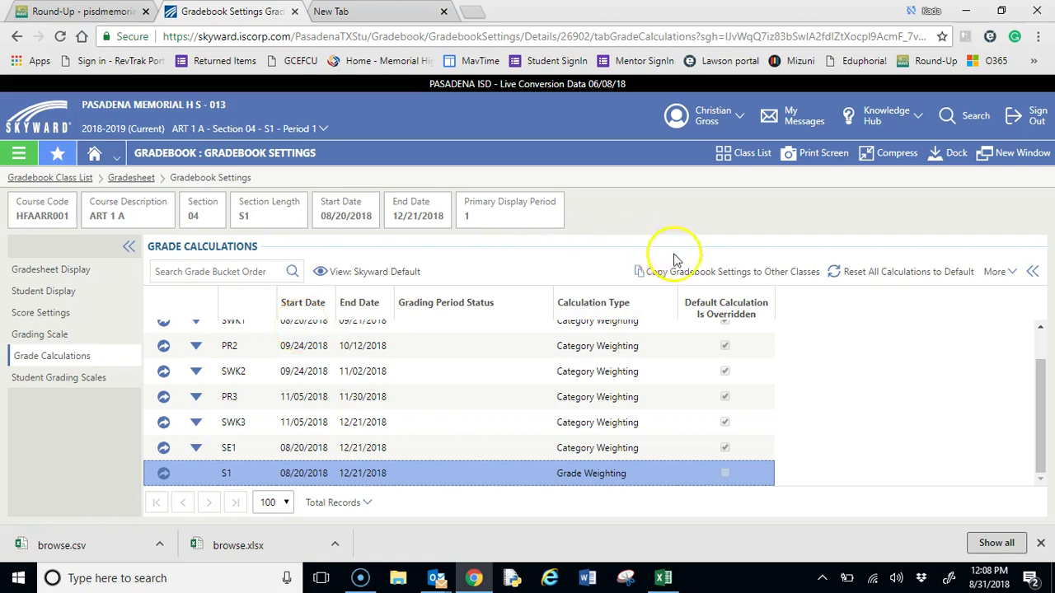
# Set up a Default copy of this section's grade calculations to all the other listed ART 1 A sections and proceed to the preview.
pyautogui.click(695, 274)
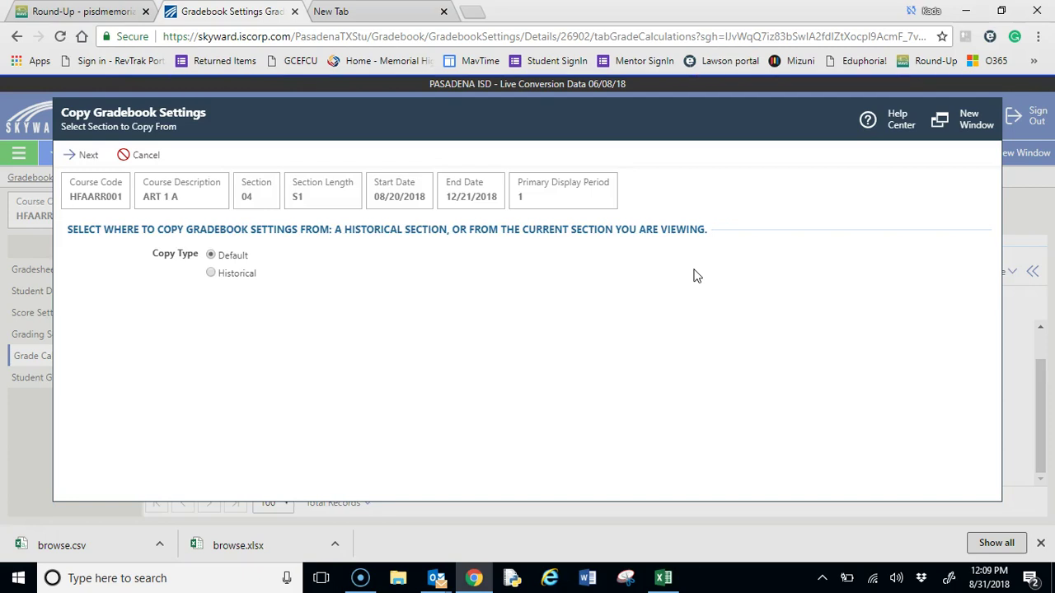
pyautogui.click(88, 156)
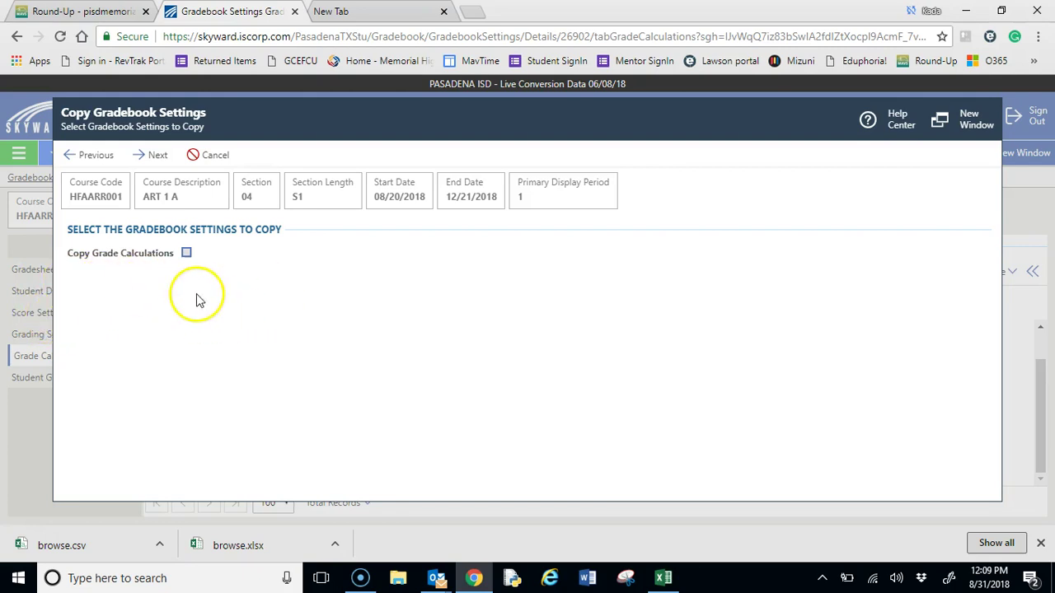
pyautogui.click(186, 254)
pyautogui.click(158, 157)
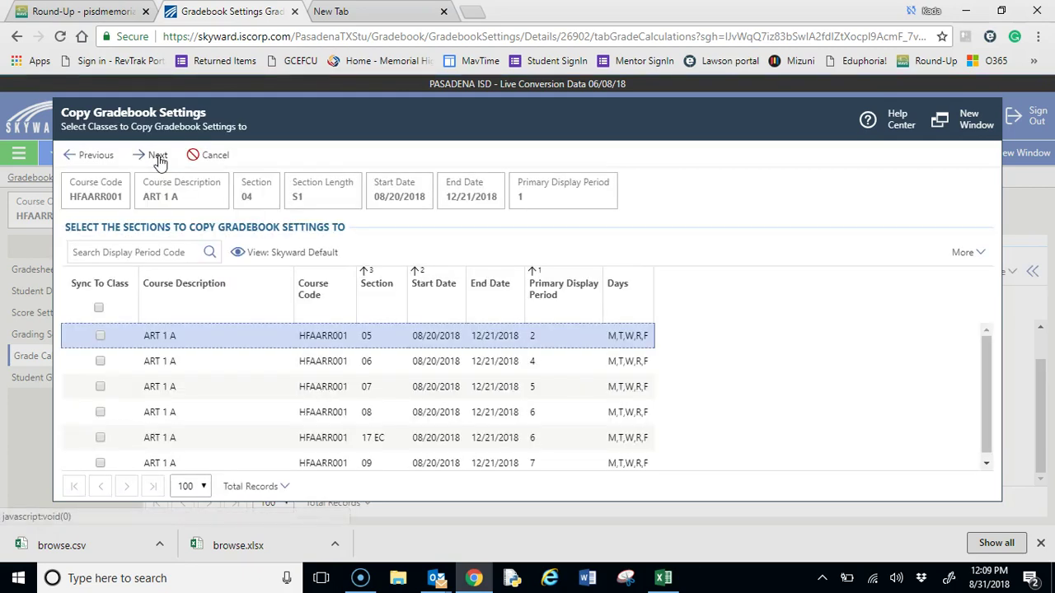
pyautogui.click(100, 308)
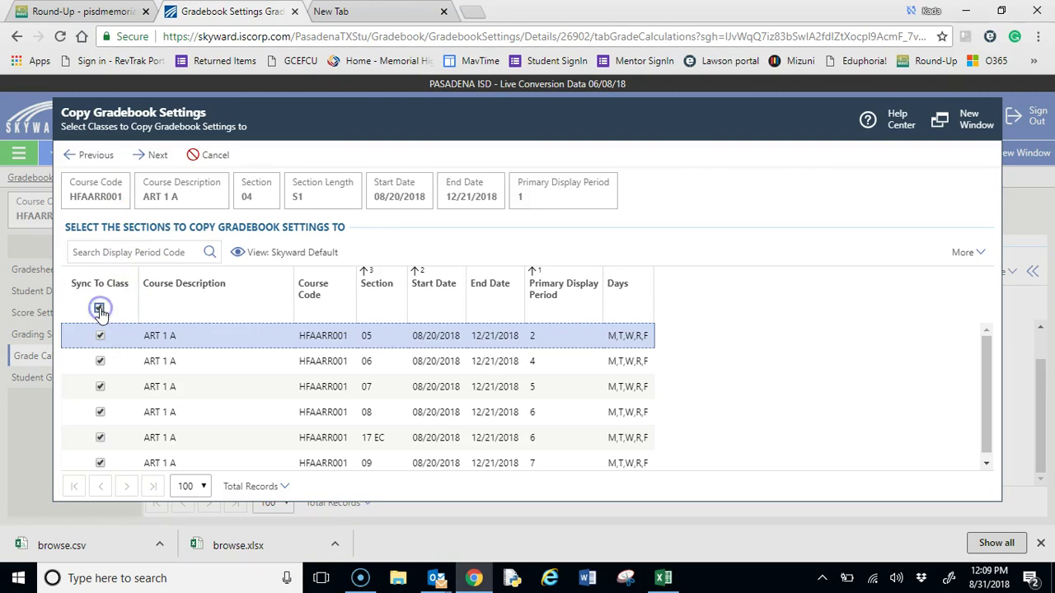
pyautogui.moveTo(982, 394); pyautogui.dragTo(983, 419)
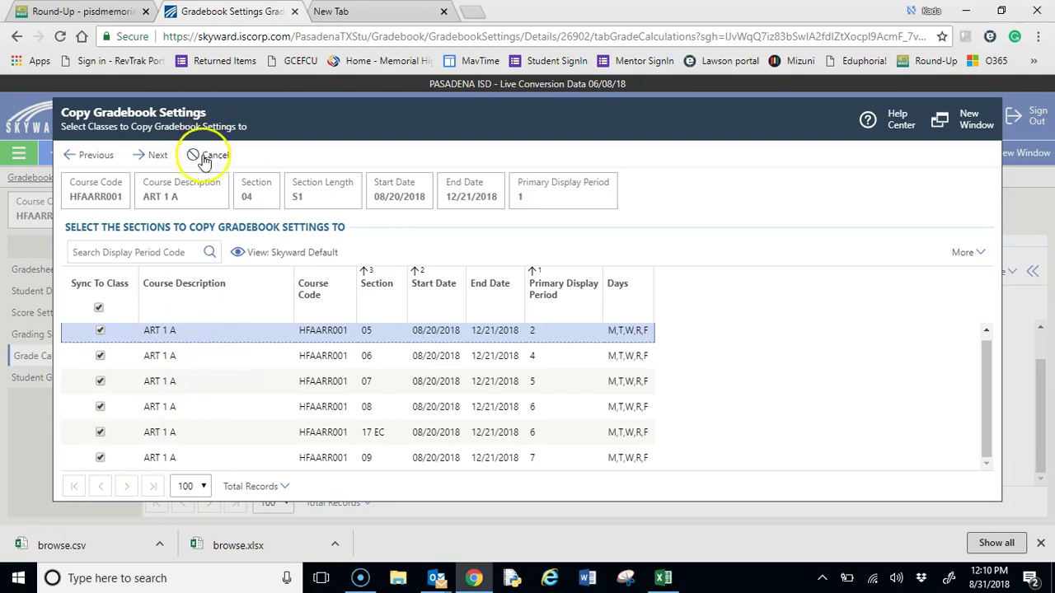
pyautogui.click(158, 155)
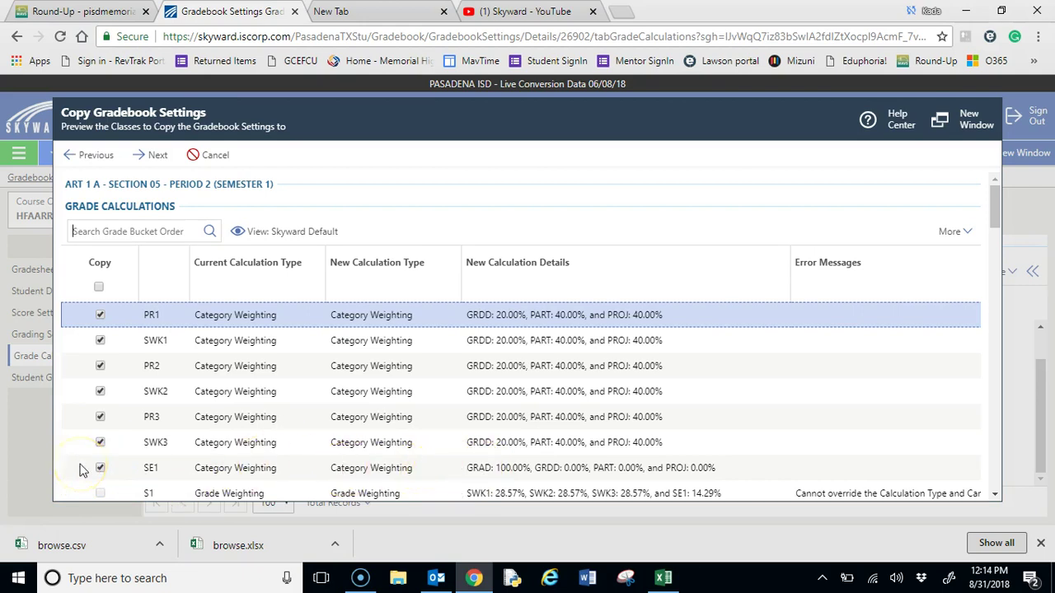
# Exclude the SE1 grade calculation from the copy in the preview of every ART 1 A section, keeping PR1 through SWK3 included.
pyautogui.click(24, 545)
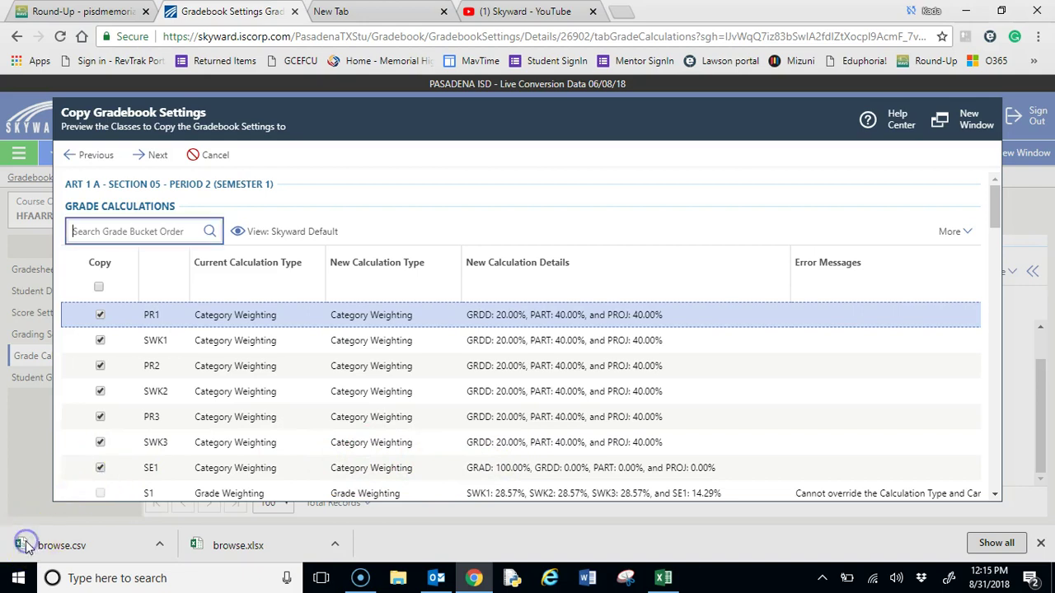
pyautogui.click(100, 469)
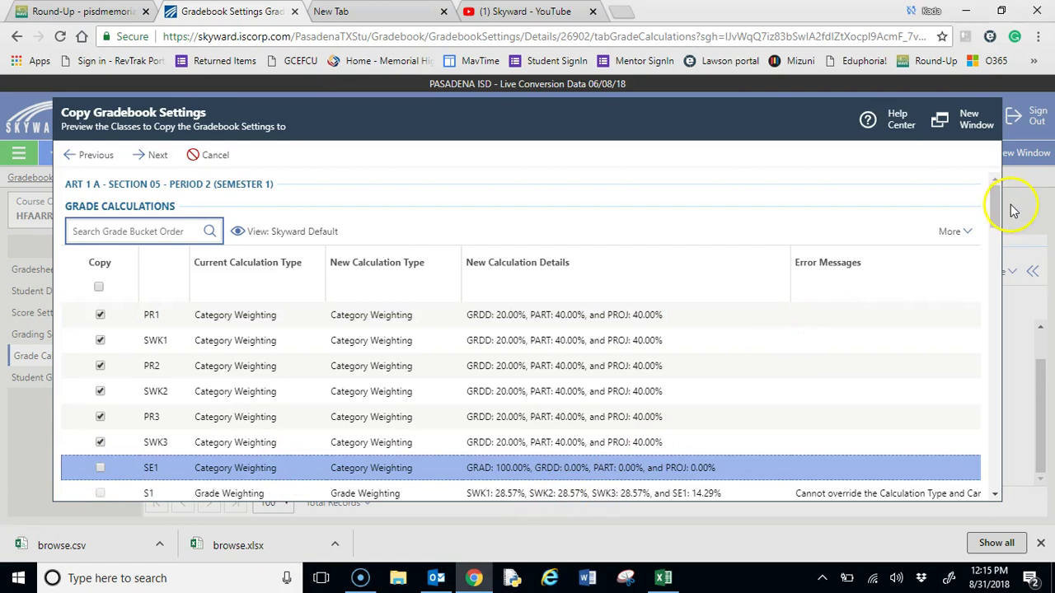
pyautogui.moveTo(996, 207); pyautogui.dragTo(1004, 274)
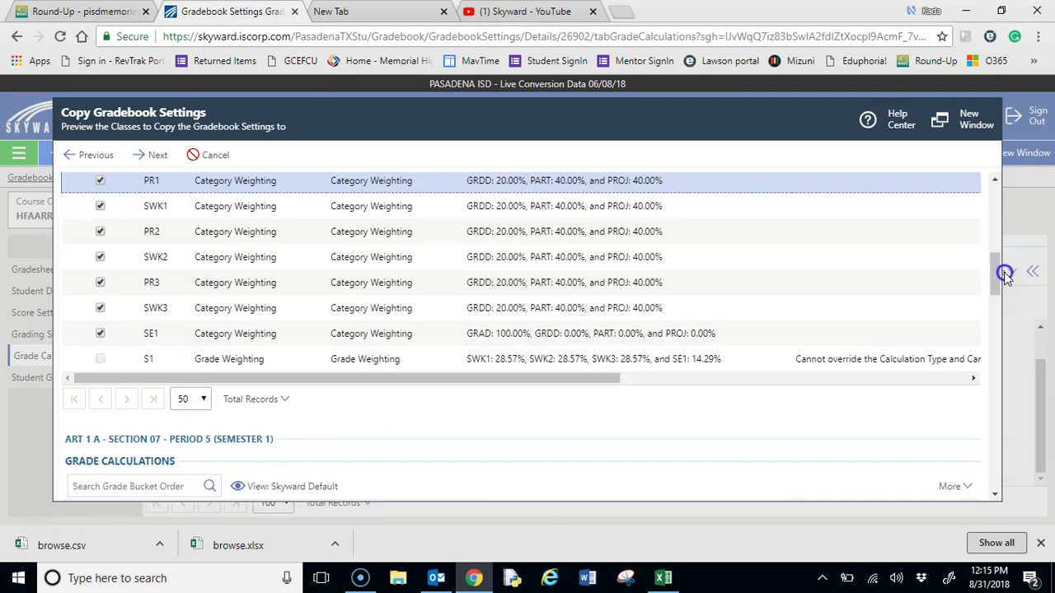
pyautogui.click(100, 338)
pyautogui.moveTo(1000, 272); pyautogui.dragTo(998, 341)
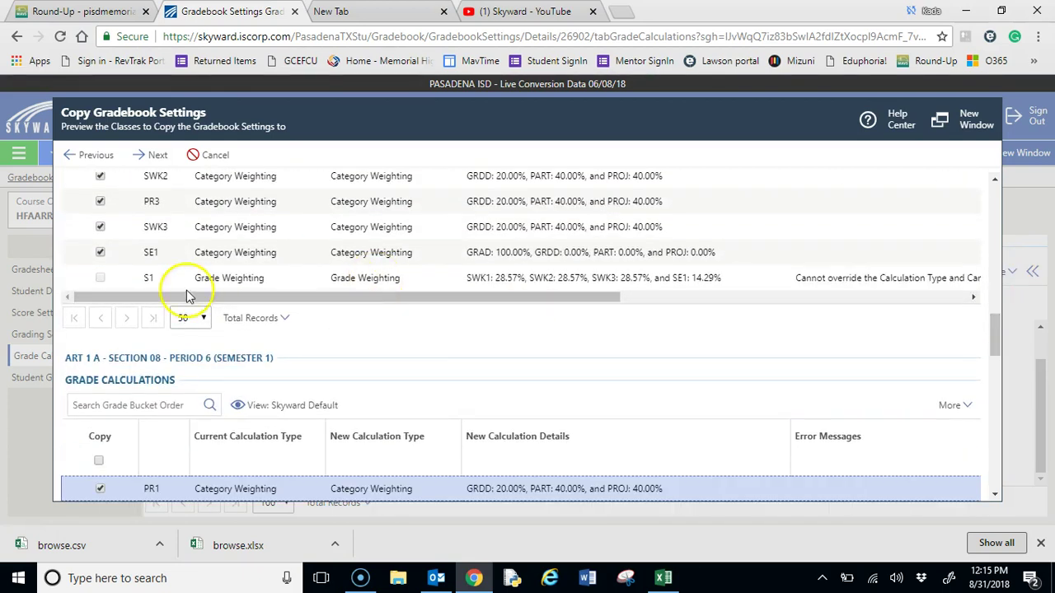
pyautogui.click(100, 252)
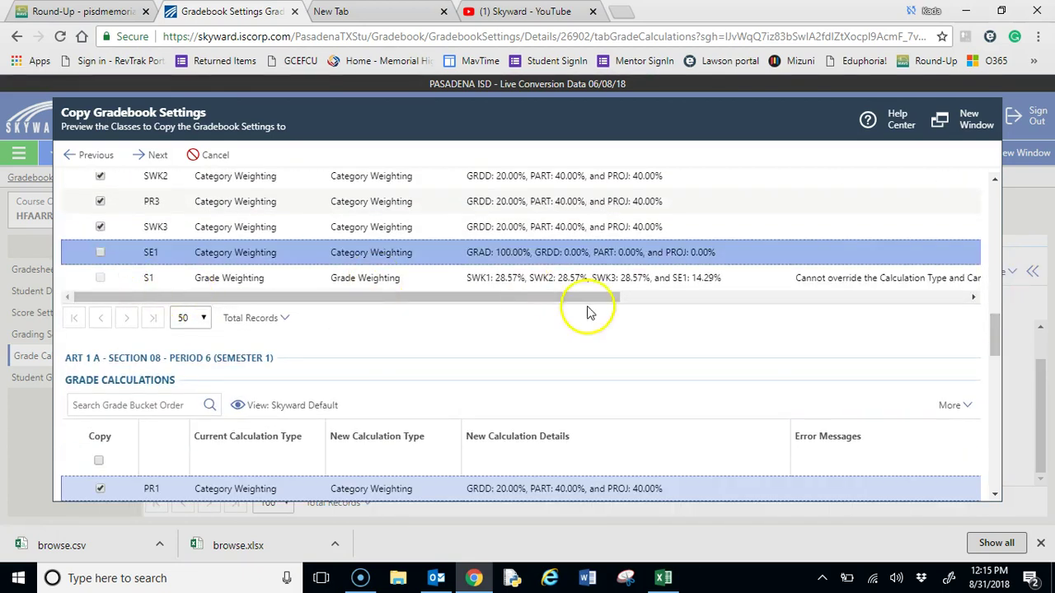
pyautogui.moveTo(994, 337); pyautogui.dragTo(992, 377)
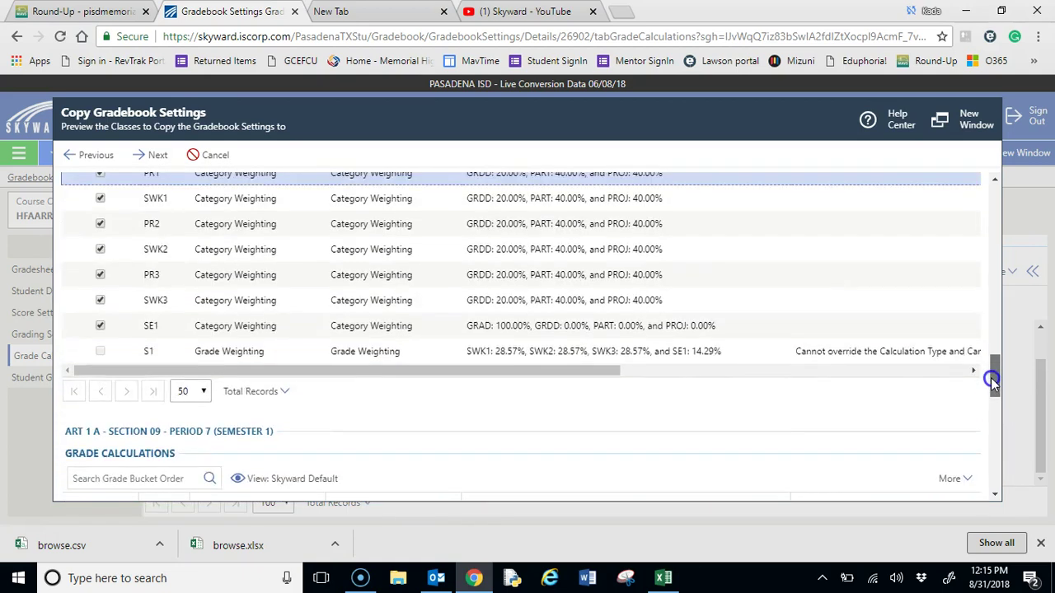
pyautogui.click(101, 326)
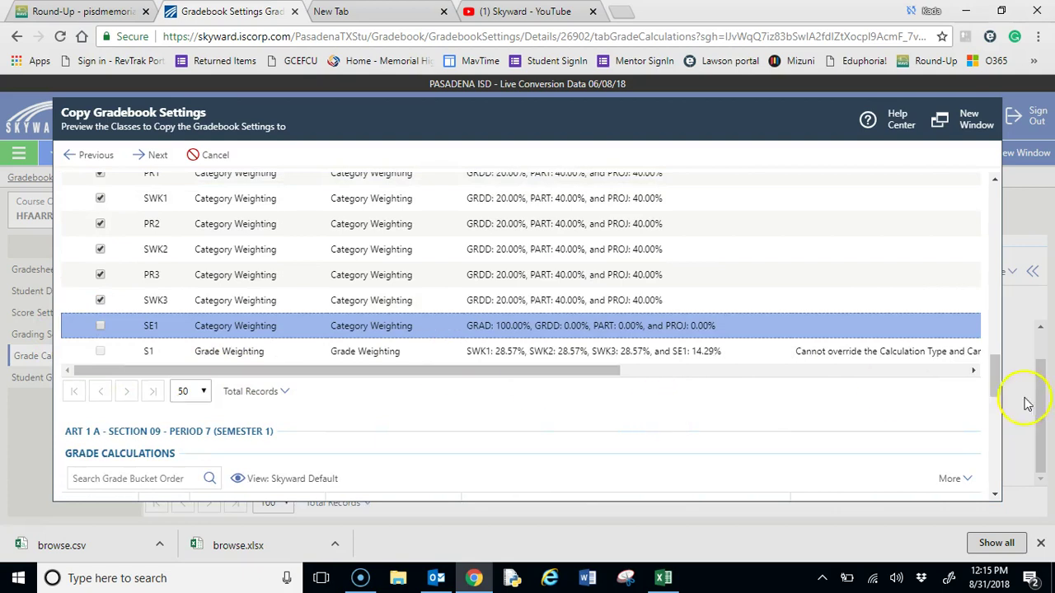
pyautogui.moveTo(994, 377); pyautogui.dragTo(996, 436)
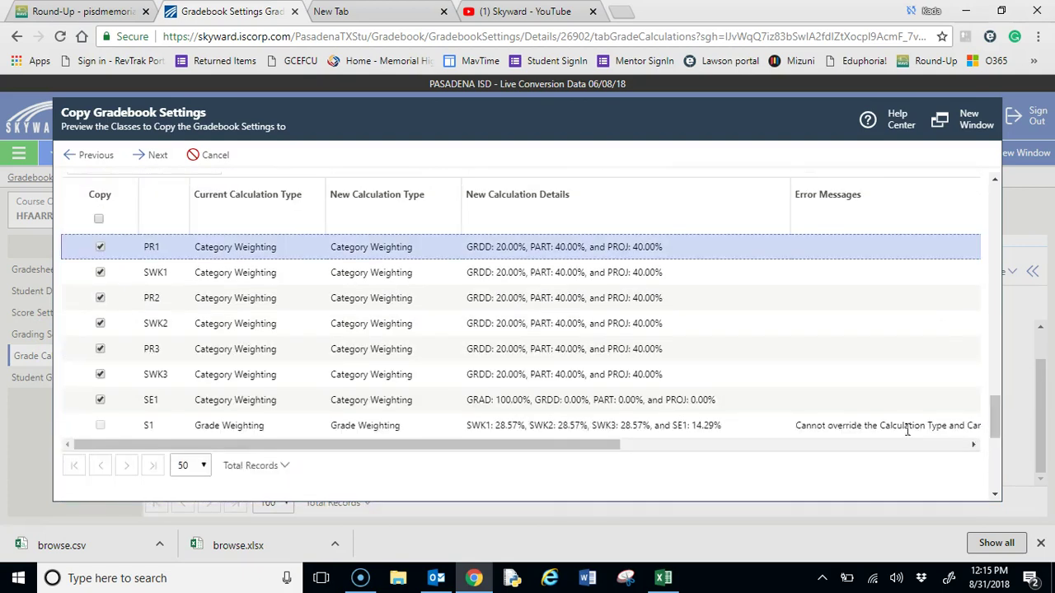
pyautogui.click(99, 399)
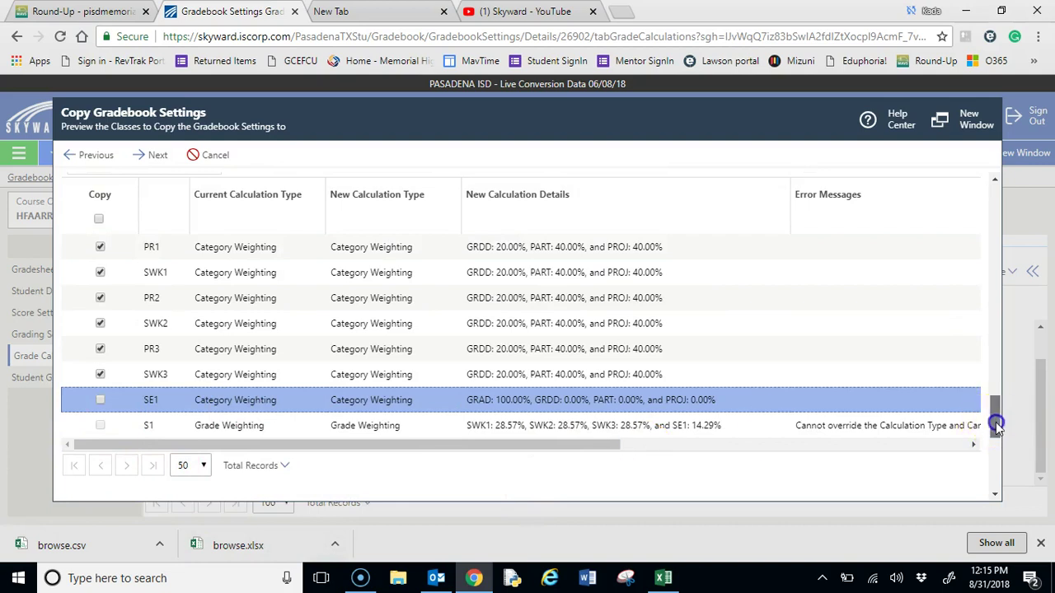
pyautogui.moveTo(995, 422); pyautogui.dragTo(1000, 481)
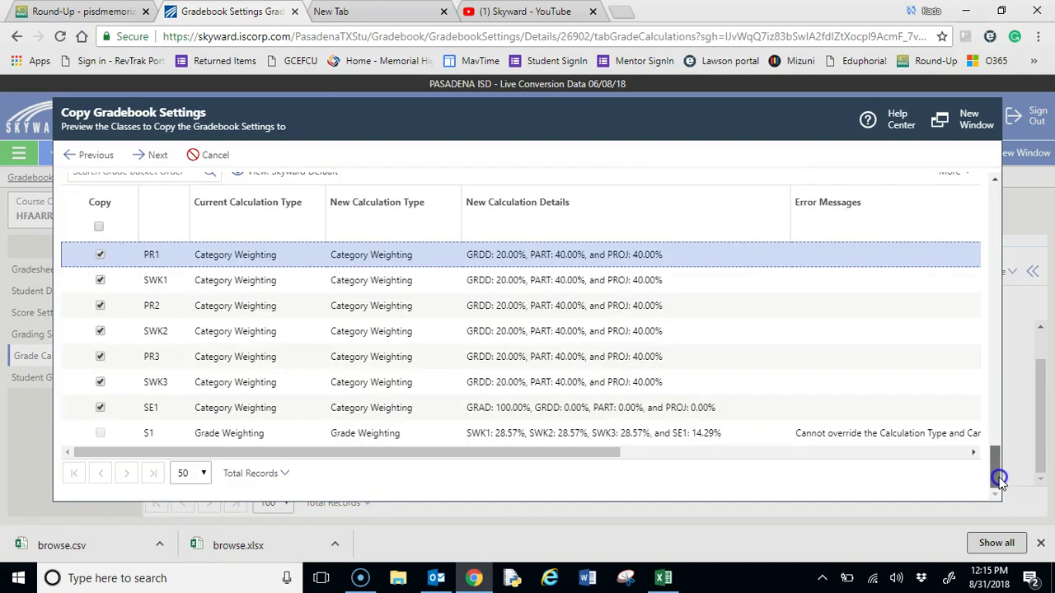
pyautogui.click(100, 409)
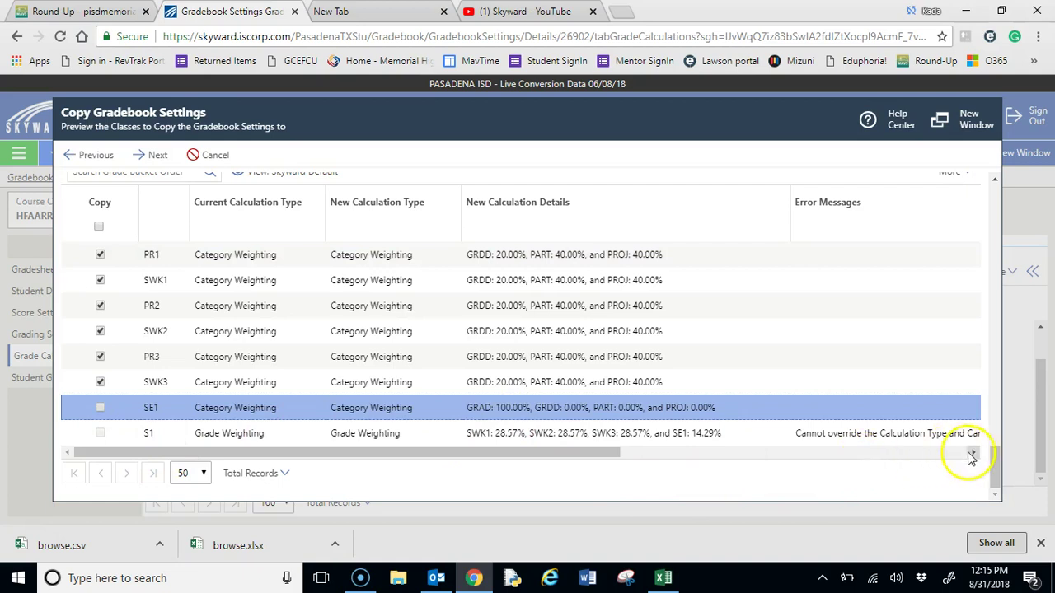
# Run the gradebook settings copy from the verification summary and close the review.
pyautogui.click(156, 157)
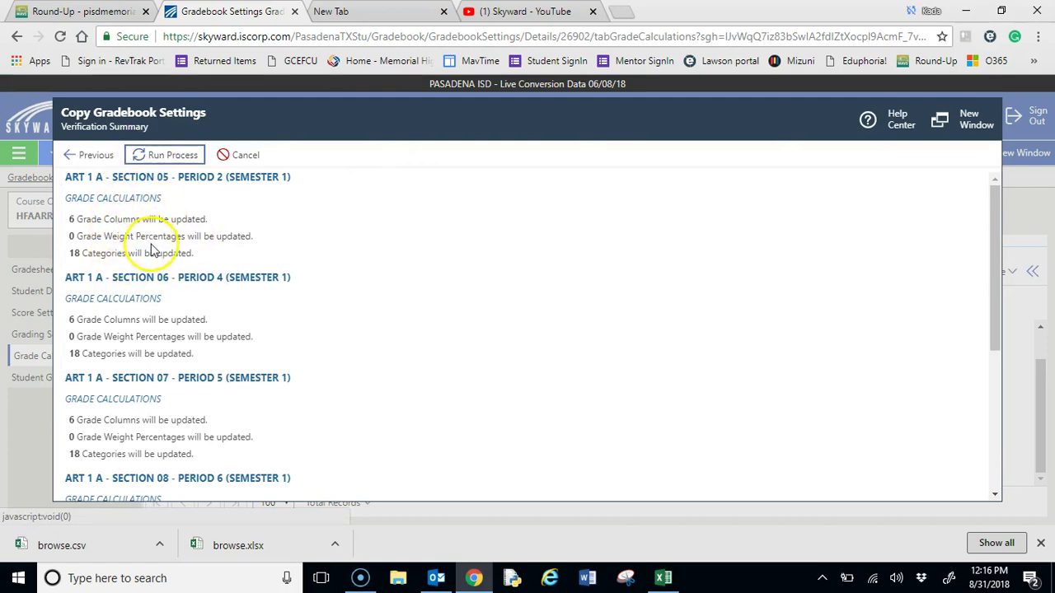
pyautogui.click(182, 159)
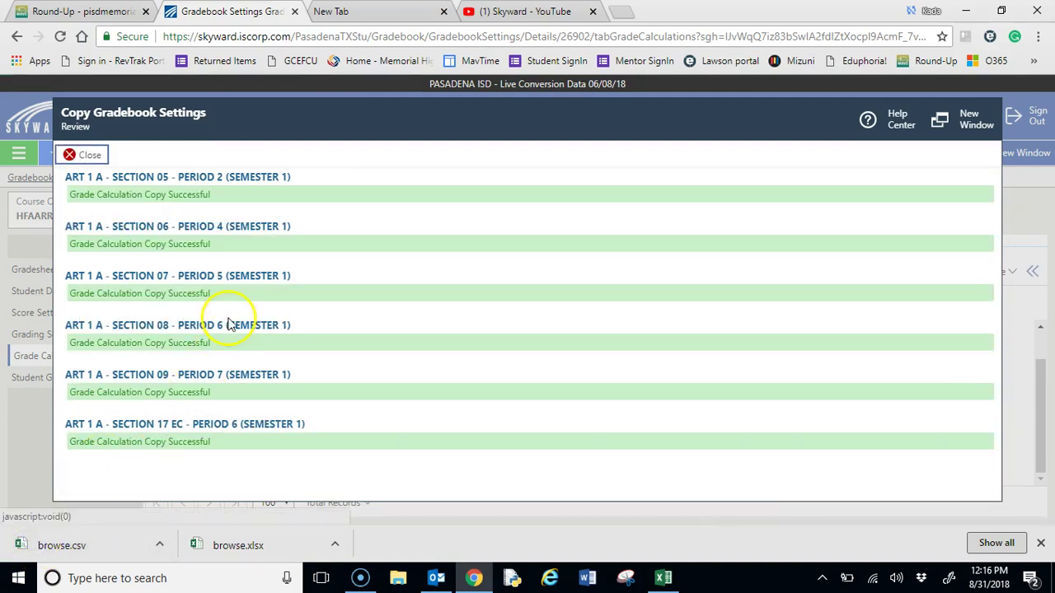
pyautogui.click(85, 156)
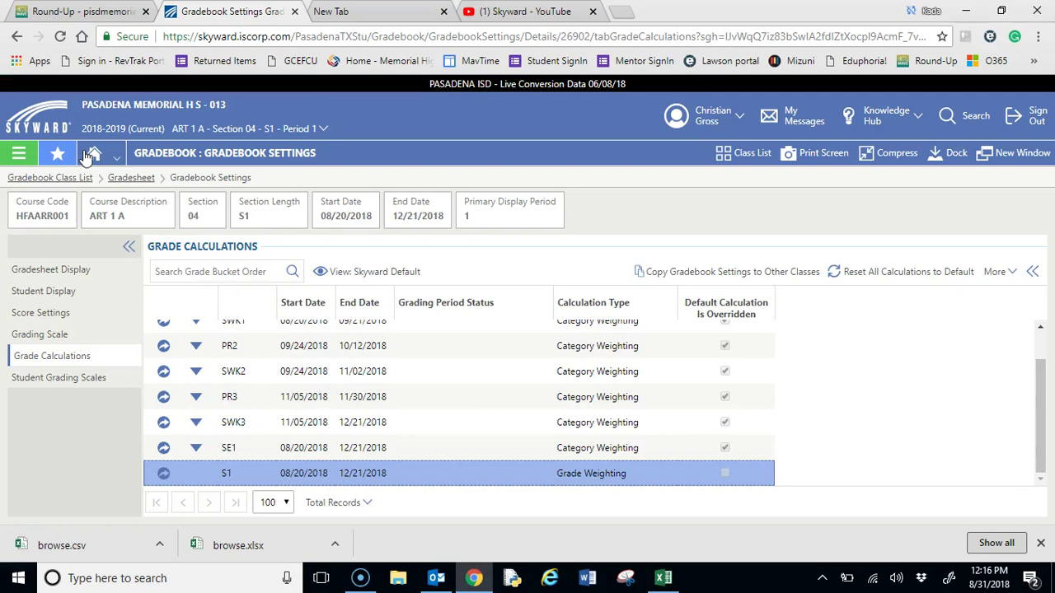
# Switch to ART 1 A Section 05 Period 2 and open its grade calculations.
pyautogui.click(325, 132)
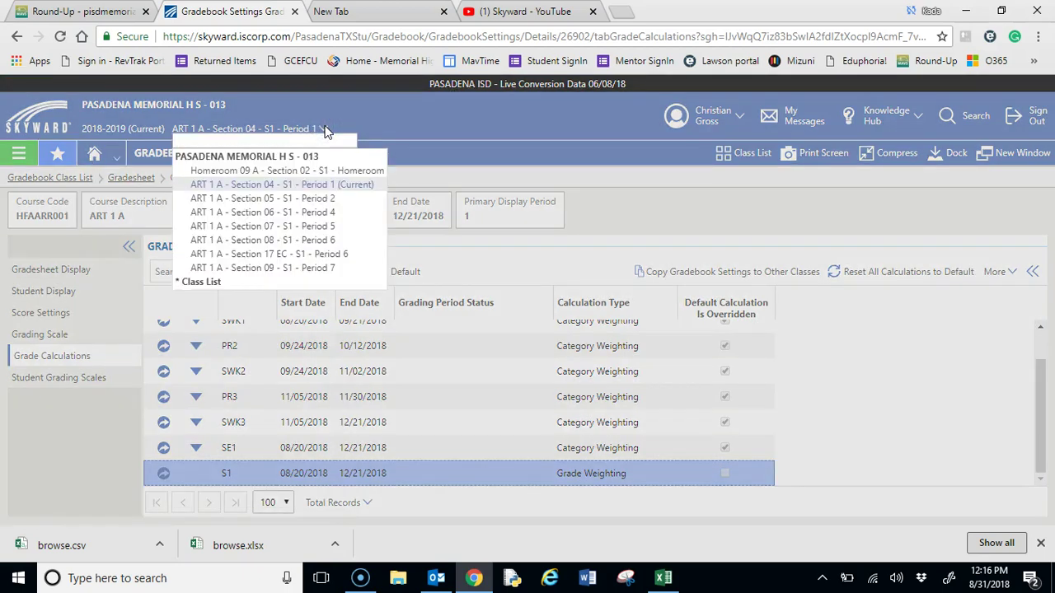
pyautogui.click(321, 201)
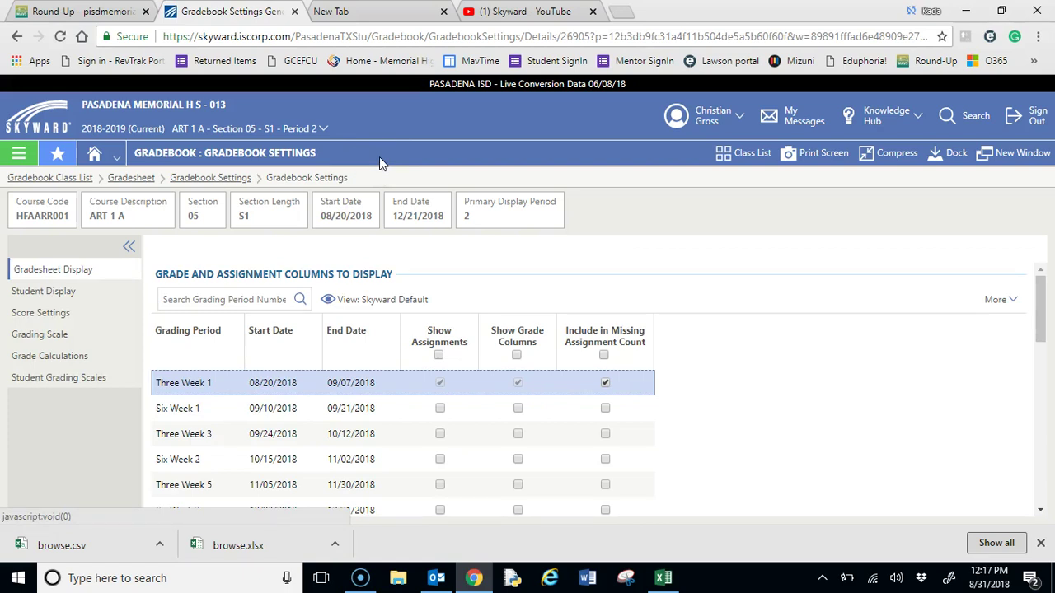
pyautogui.click(45, 360)
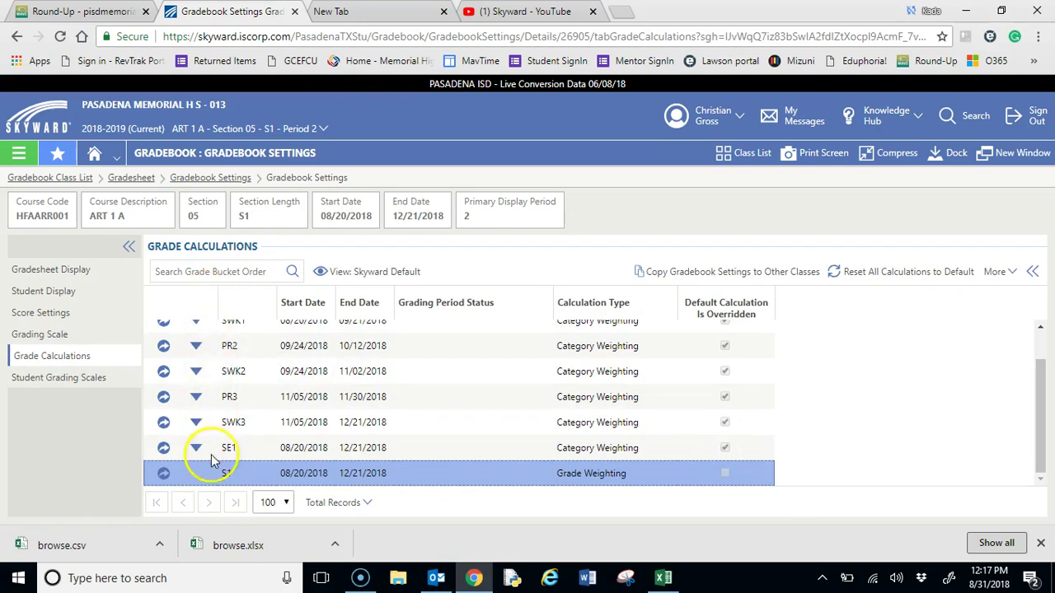
# Show the calculation details beside the list and examine the Period 2 PR1 categories and their weight percentages.
pyautogui.click(1032, 273)
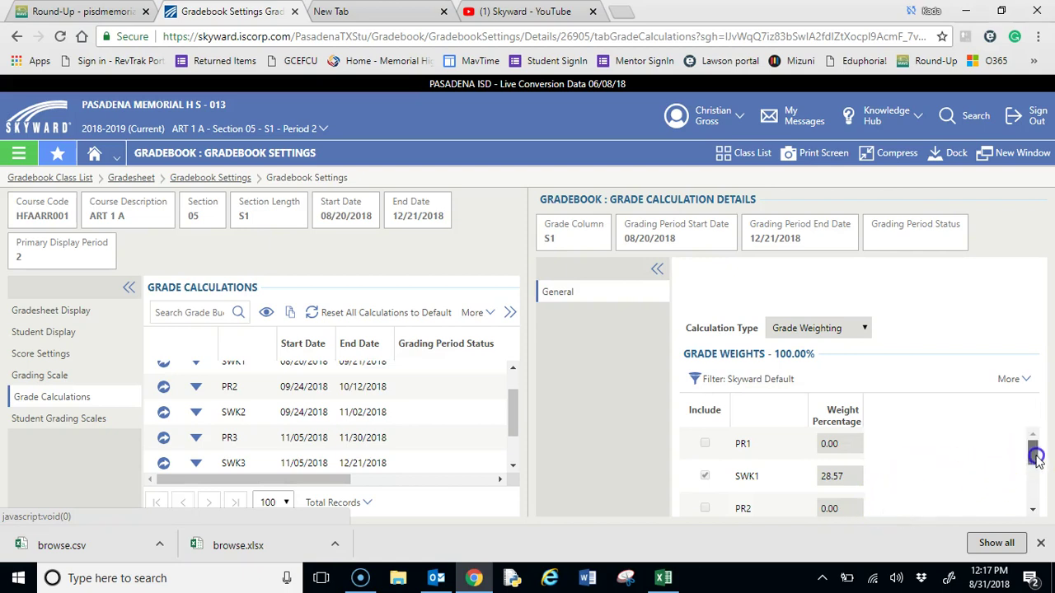
pyautogui.moveTo(515, 416); pyautogui.dragTo(419, 389)
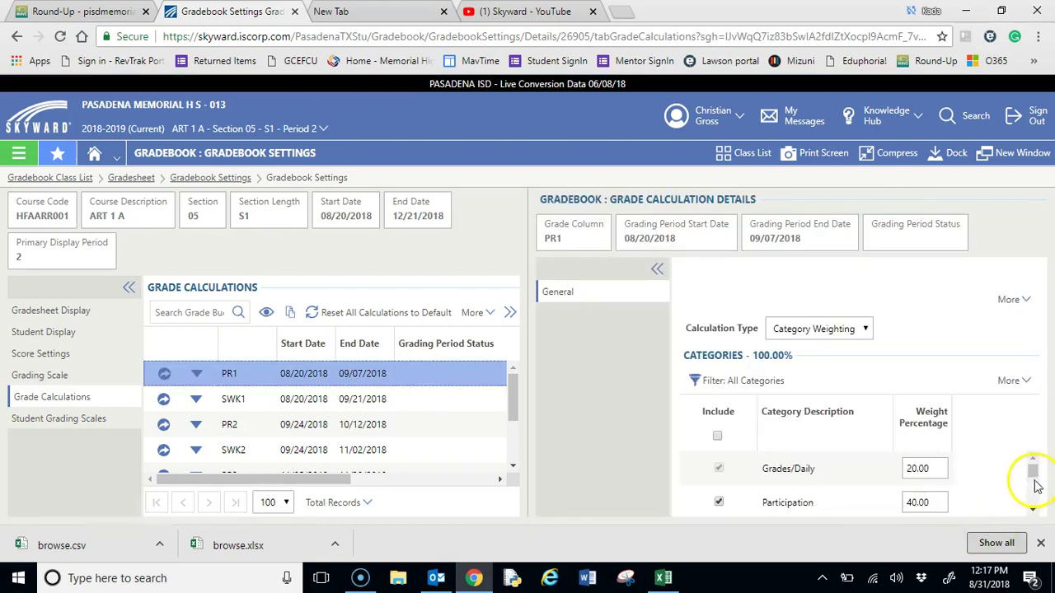
pyautogui.click(1033, 510)
pyautogui.click(1033, 511)
pyautogui.click(1033, 511)
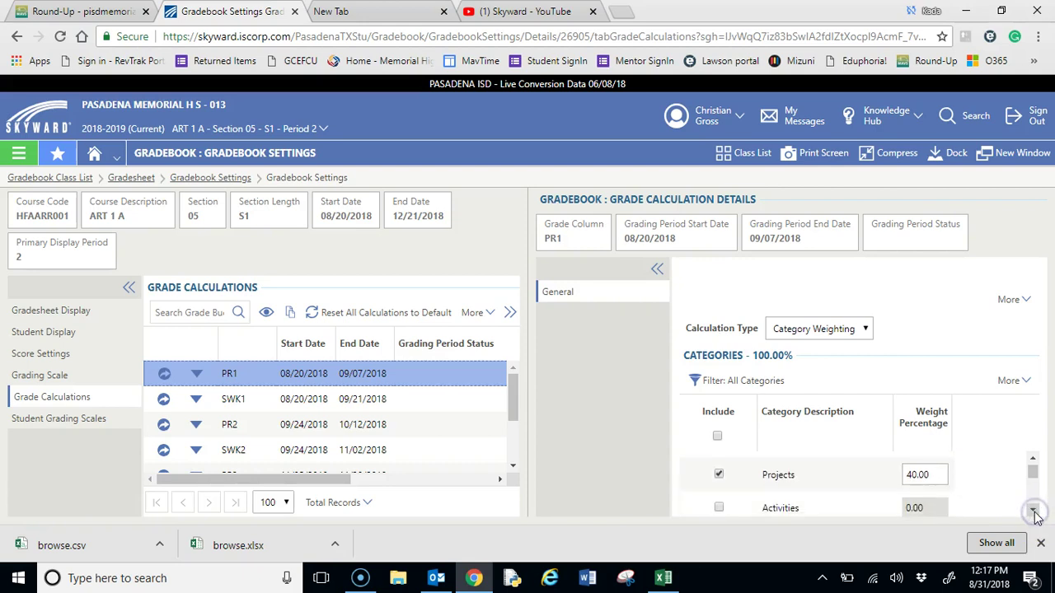